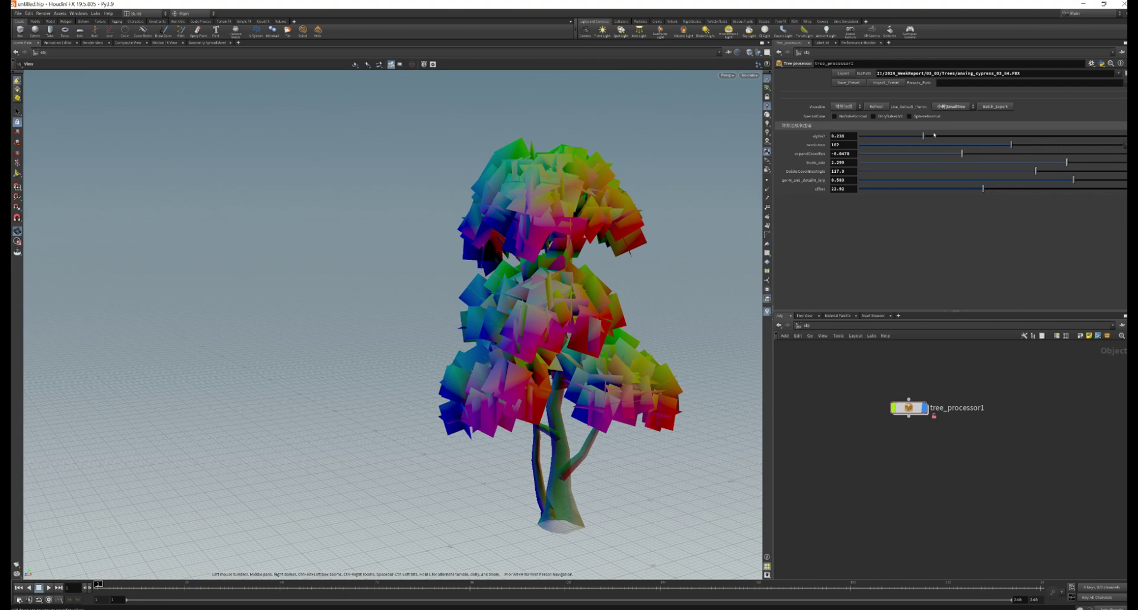
Step: Lower the tree's alpha, expandCoverBox and deleteCoverBoxAngle values, and set its resolution to 44
{"action": "left_click", "coordinate": [887, 135]}
{"action": "left_click", "coordinate": [882, 144]}
{"action": "left_click", "coordinate": [871, 171]}
{"action": "left_click", "coordinate": [883, 154]}
{"action": "left_click", "coordinate": [899, 172]}
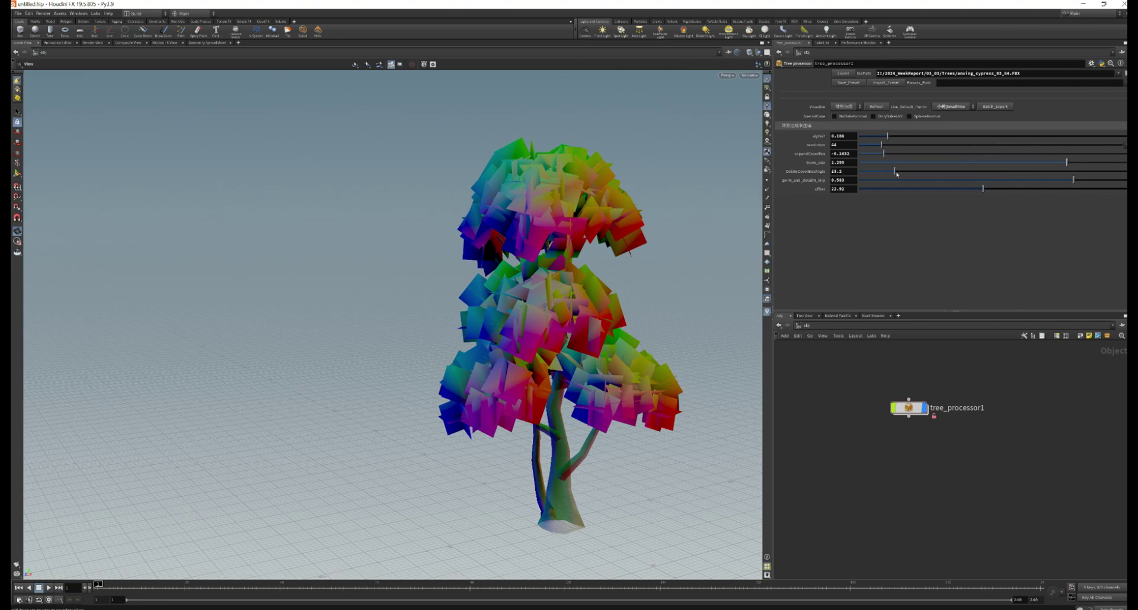
Step: Lower the trunk_size, geoN_and_detailN_lerp and offset values, and import the tree's saved preset
{"action": "left_click", "coordinate": [906, 162]}
{"action": "left_click", "coordinate": [903, 189]}
{"action": "left_click", "coordinate": [898, 180]}
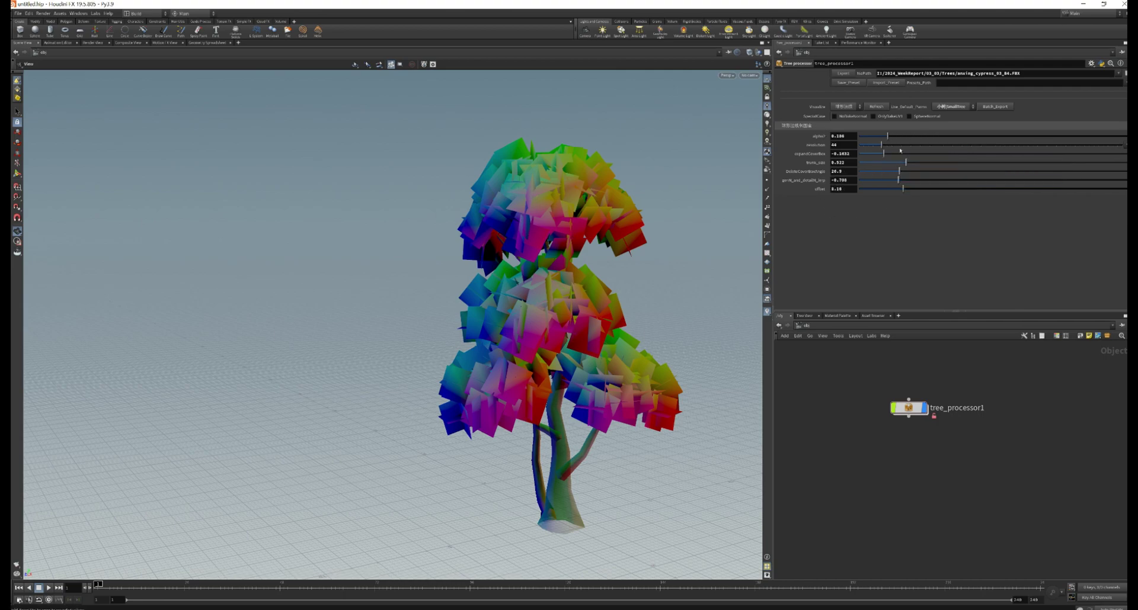
{"action": "left_click", "coordinate": [889, 85]}
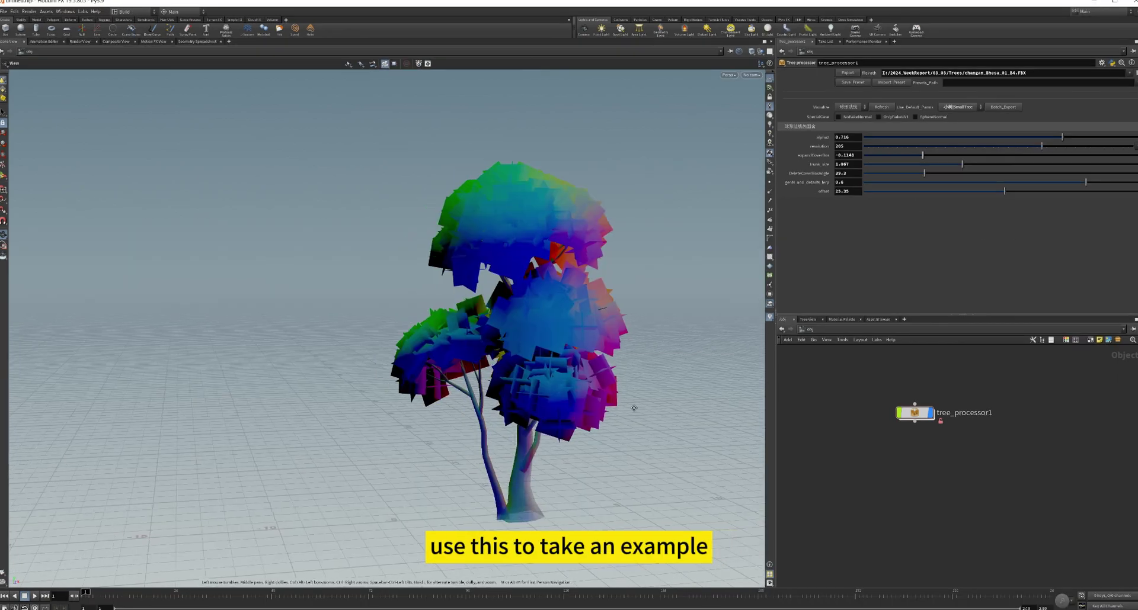
Step: Examine the changan_Bhesa tree from several sides with the tree_processor1 node selected
{"action": "left_click_drag", "start_coordinate": [633, 408], "coordinate": [632, 353]}
{"action": "left_click_drag", "start_coordinate": [630, 242], "coordinate": [752, 296]}
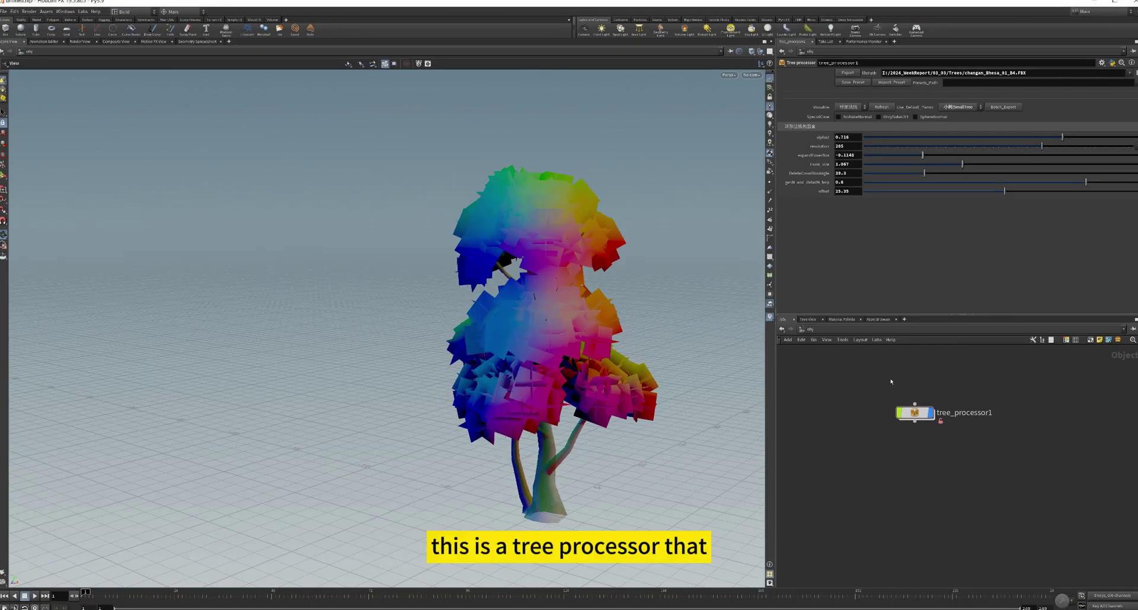
{"action": "left_click_drag", "start_coordinate": [890, 380], "coordinate": [1084, 480]}
{"action": "left_click_drag", "start_coordinate": [622, 368], "coordinate": [670, 339]}
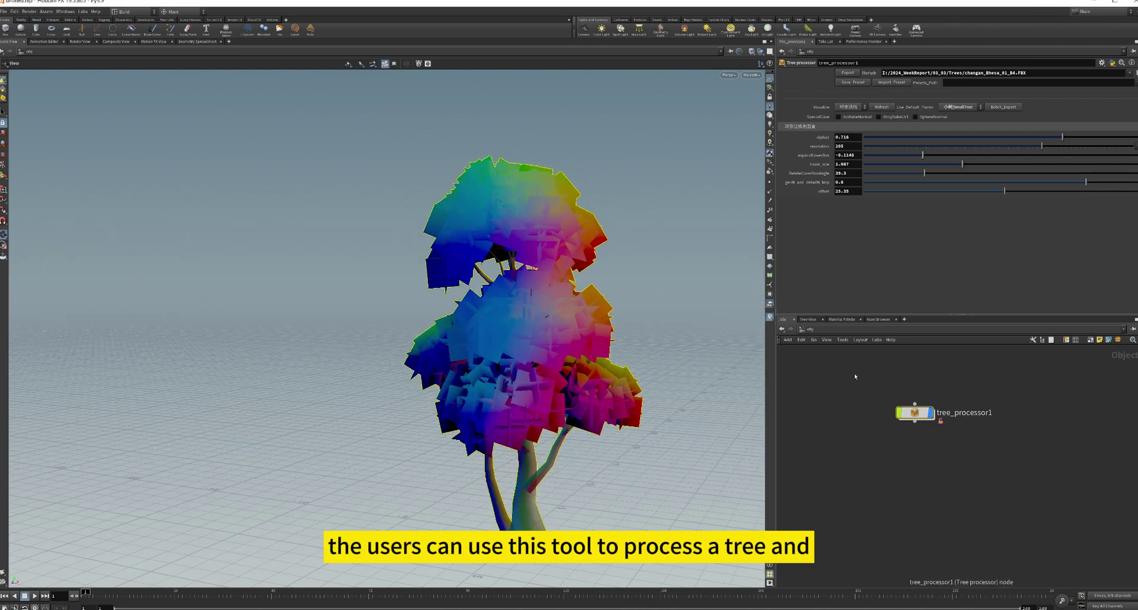
{"action": "left_click_drag", "start_coordinate": [855, 376], "coordinate": [1037, 475]}
{"action": "left_click_drag", "start_coordinate": [631, 379], "coordinate": [646, 378]}
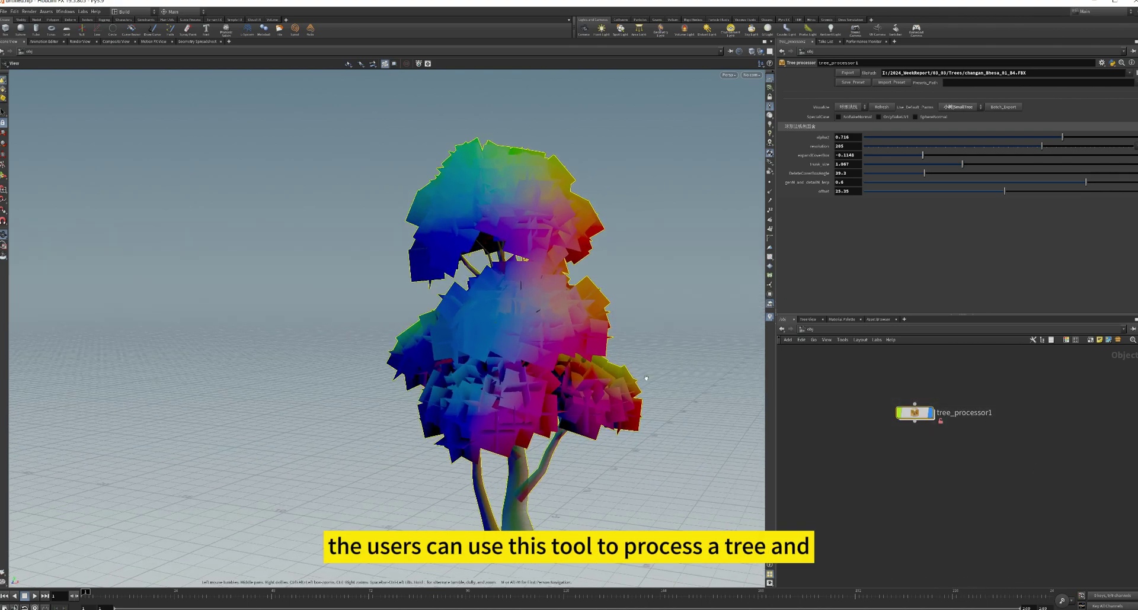
{"action": "left_click_drag", "start_coordinate": [531, 279], "coordinate": [569, 270]}
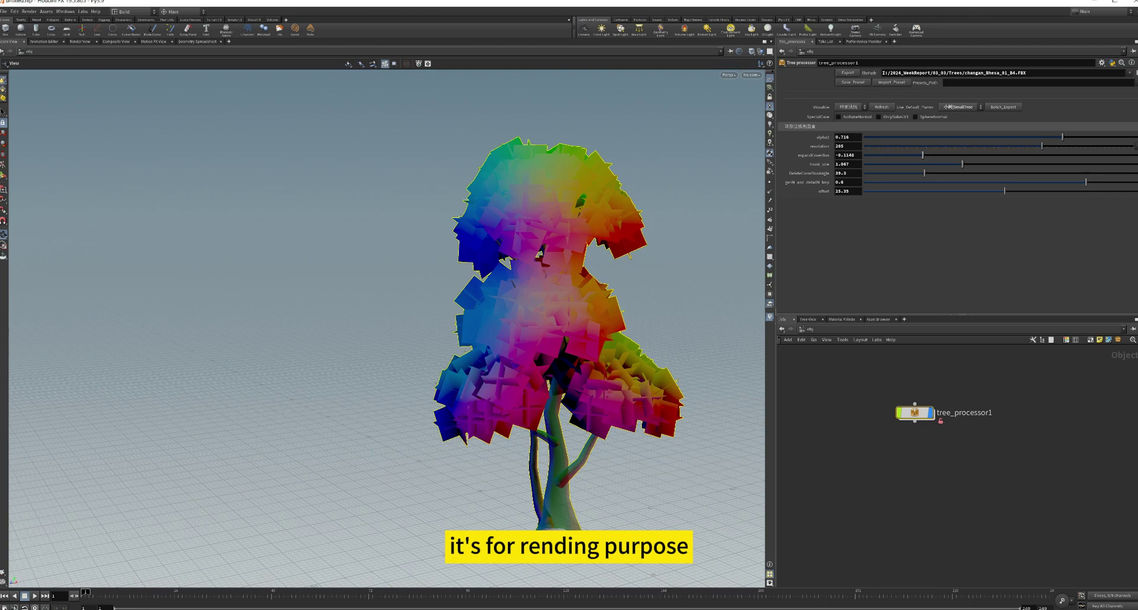
Step: Set alpha to 0.142, resolution to 136, expandCoverBox to 0.024 and deleteCoverBoxAngle to 105.7
{"action": "left_click_drag", "start_coordinate": [1062, 137], "coordinate": [902, 137]}
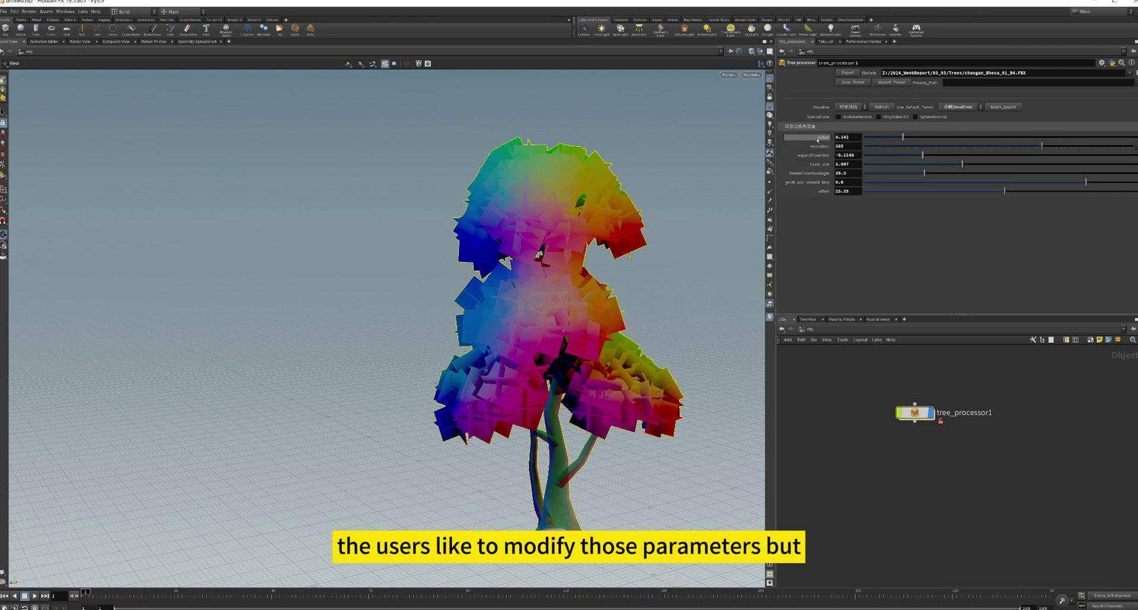
{"action": "mouse_move", "coordinate": [1025, 146]}
{"action": "left_mouse_down"}
{"action": "mouse_move", "coordinate": [1036, 146]}
{"action": "mouse_move", "coordinate": [1019, 155]}
{"action": "left_mouse_up"}
{"action": "left_click", "coordinate": [975, 146]}
{"action": "left_click", "coordinate": [1026, 174]}
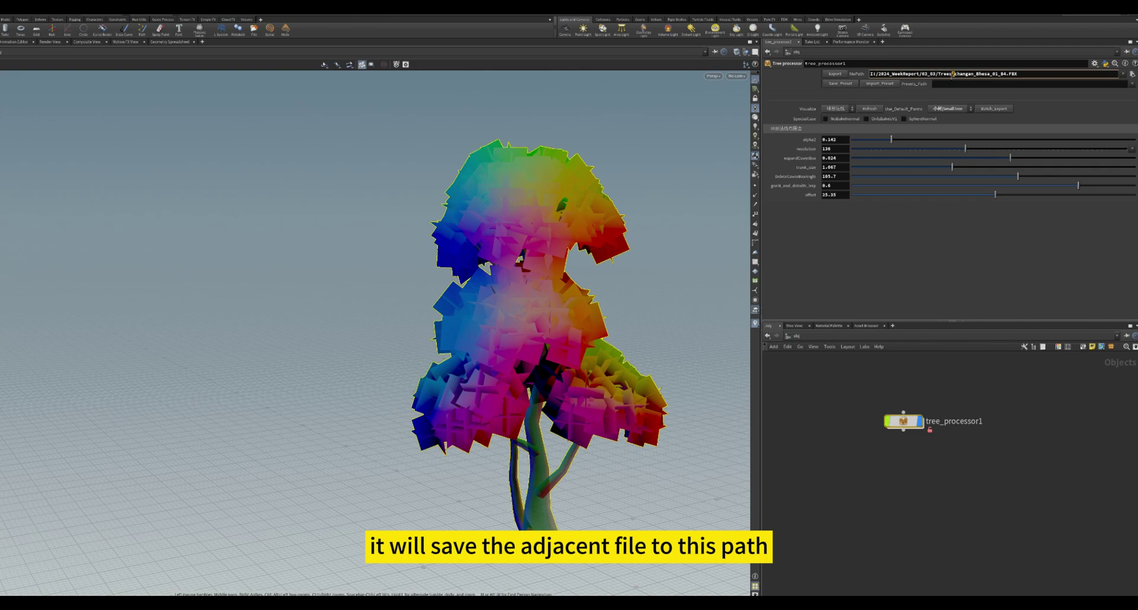
Step: Check the folder and file name parts of the tree's file path, and save the current parameters as a preset
{"action": "left_click_drag", "start_coordinate": [953, 74], "coordinate": [871, 81]}
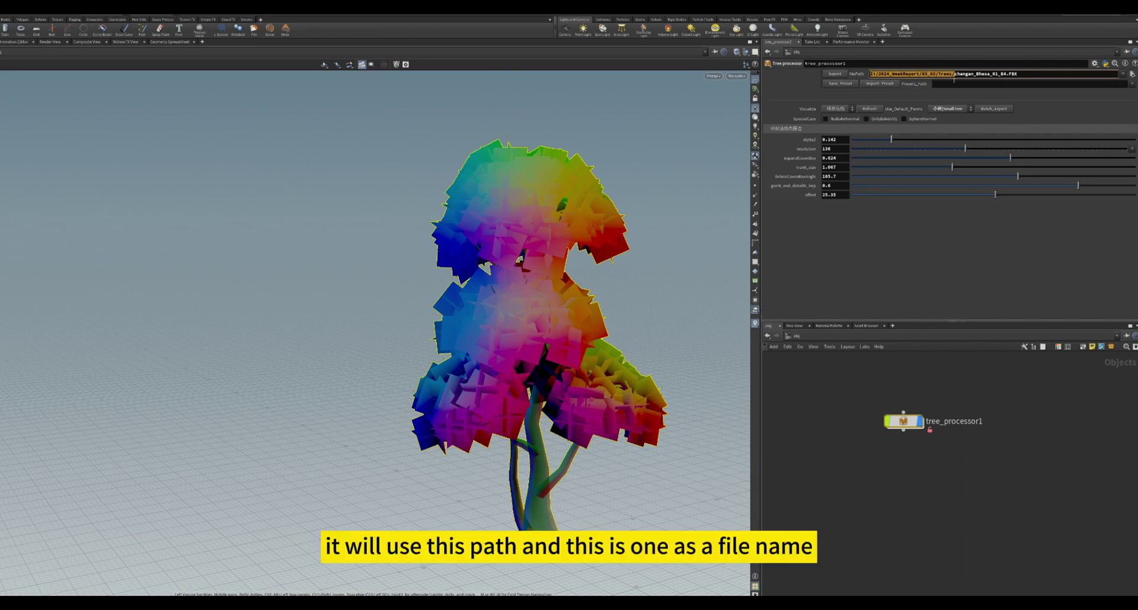
{"action": "left_click", "coordinate": [946, 75]}
{"action": "left_click_drag", "start_coordinate": [953, 74], "coordinate": [1018, 74]}
{"action": "left_click", "coordinate": [1009, 74]}
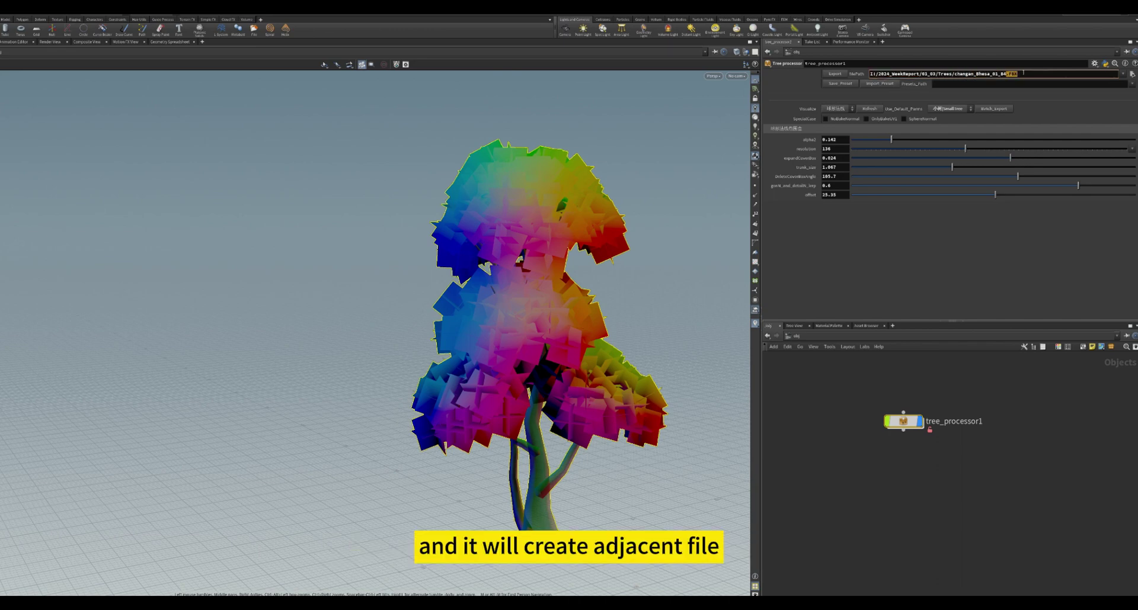
{"action": "left_click", "coordinate": [1020, 74]}
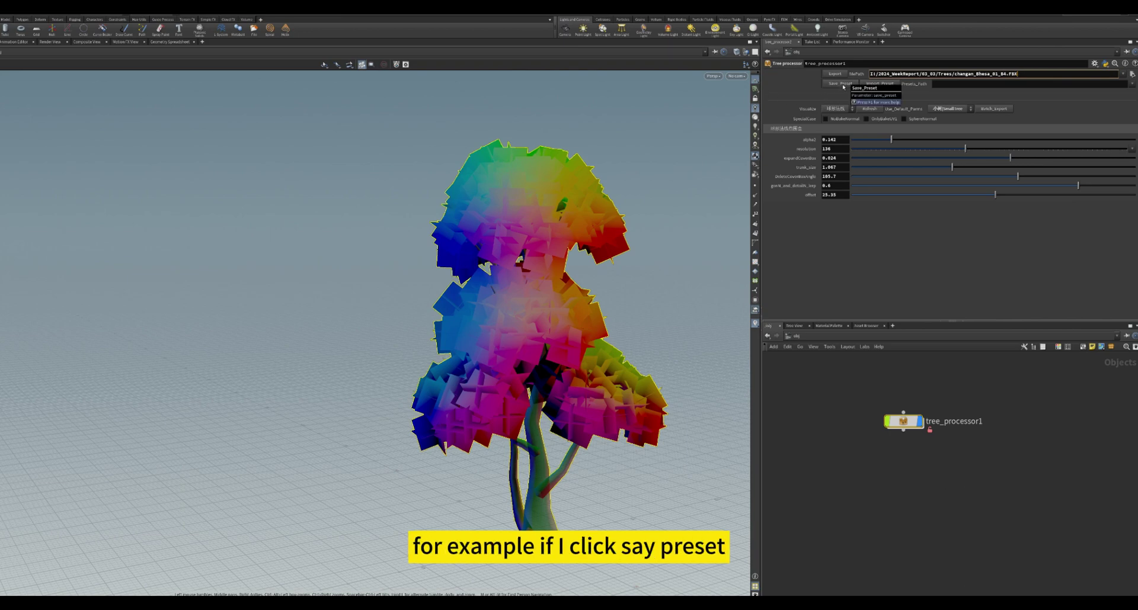
{"action": "left_click", "coordinate": [843, 87]}
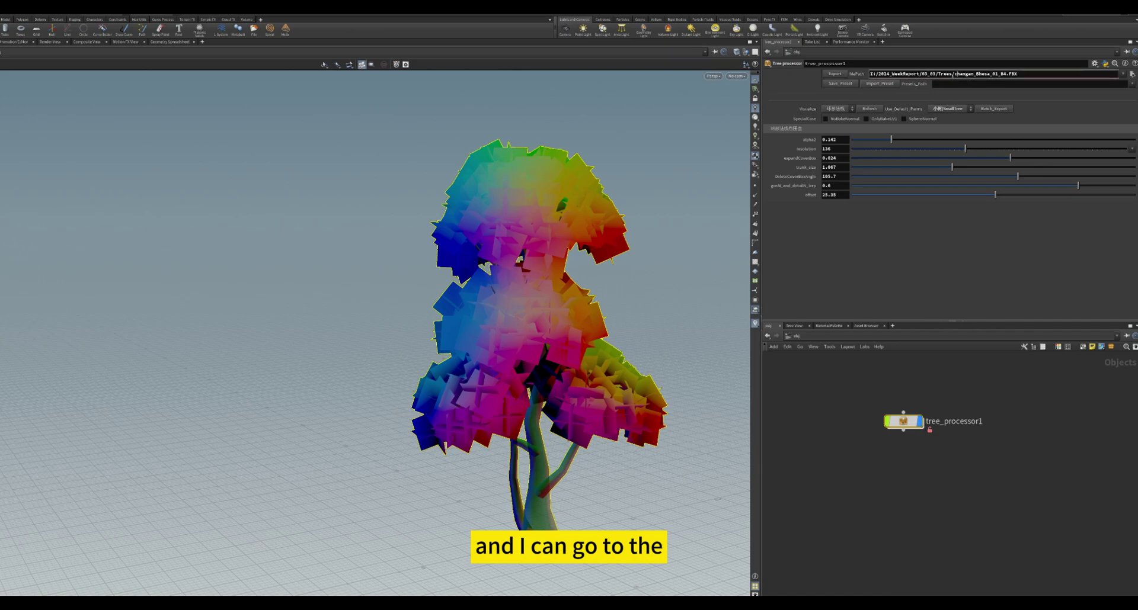
Step: Switch to File Explorer, open the FBX_Output folder inside Trees and preview changan_Bhesa_01_B4.json
{"action": "left_click_drag", "start_coordinate": [953, 74], "coordinate": [869, 74]}
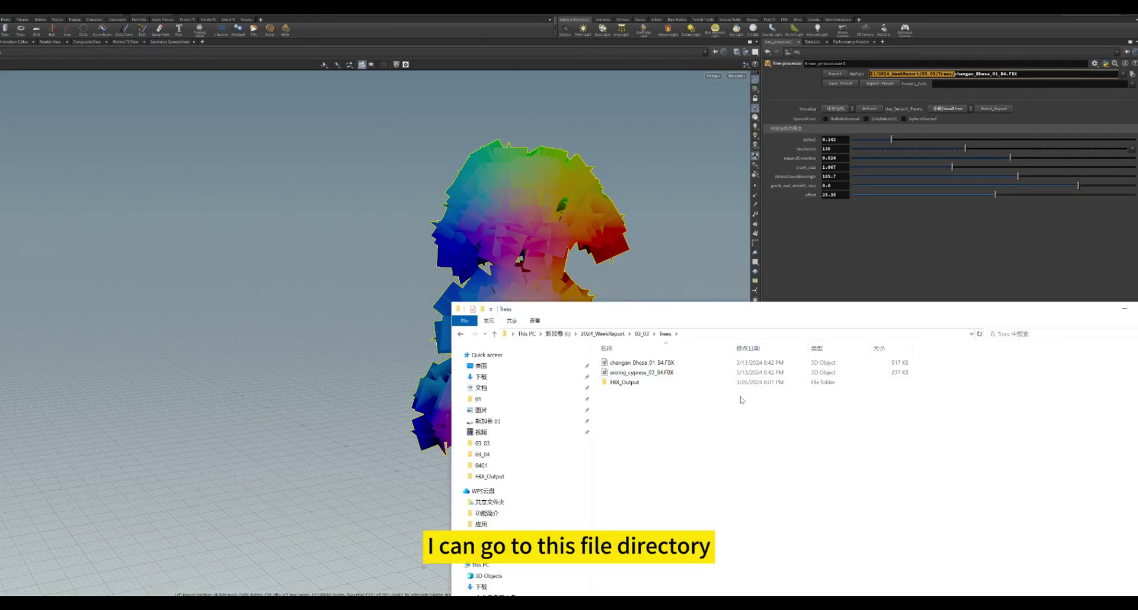
{"action": "double_click", "coordinate": [679, 386]}
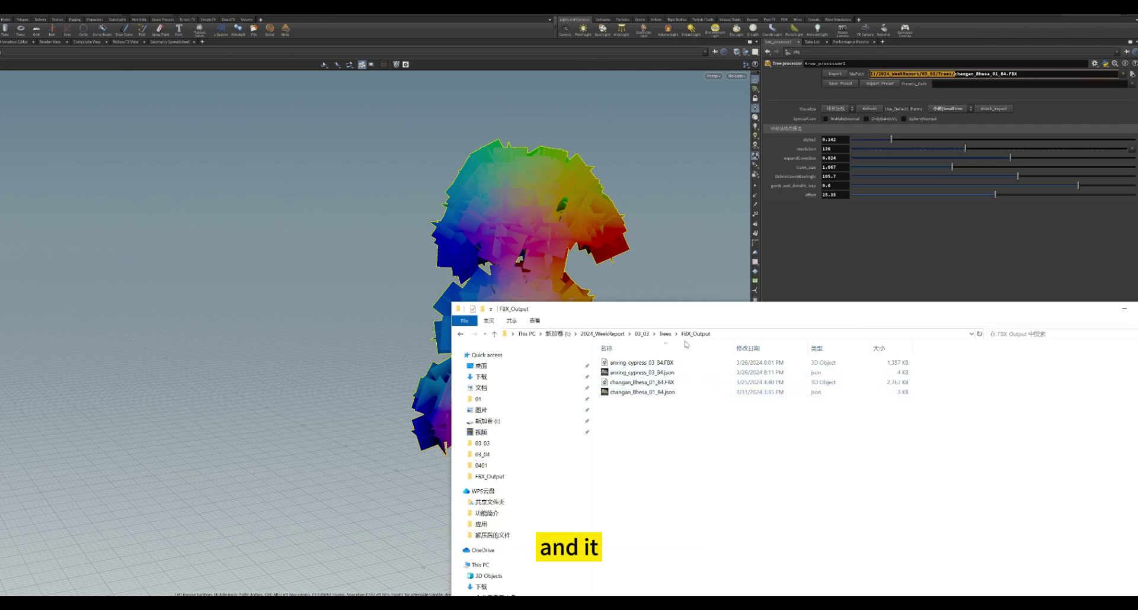
{"action": "left_click", "coordinate": [954, 75]}
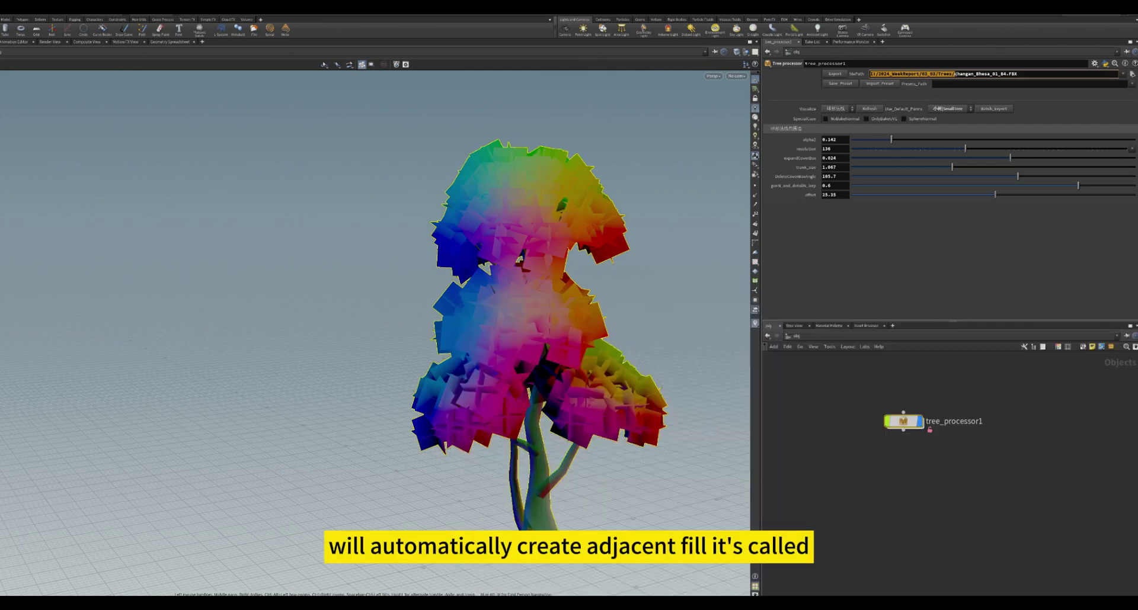
{"action": "left_click_drag", "start_coordinate": [954, 75], "coordinate": [992, 74]}
{"action": "key", "text": "alt+Tab"}
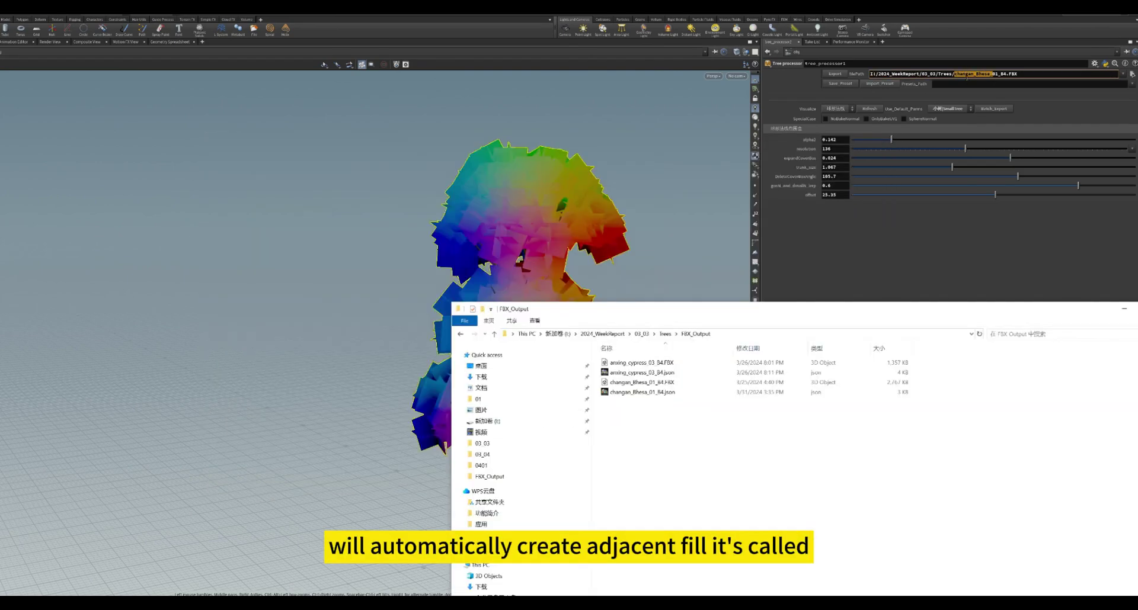
{"action": "left_click", "coordinate": [661, 393]}
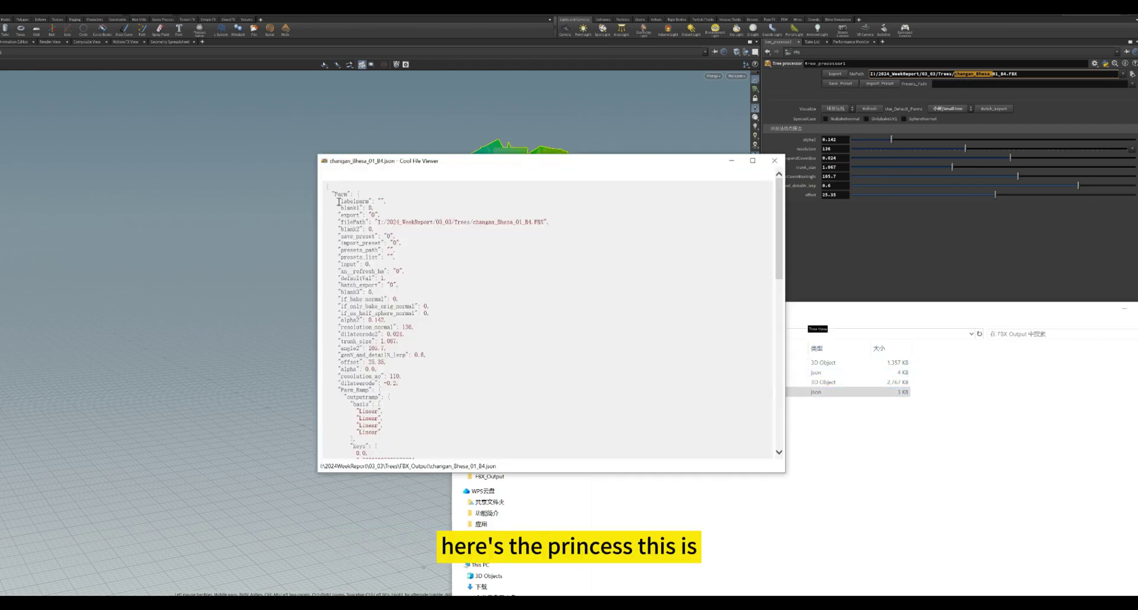
Step: Examine the parameter names in the JSON preset, comparing the filePath entry and its value with the node's file path parameter
{"action": "left_click_drag", "start_coordinate": [338, 200], "coordinate": [389, 274]}
{"action": "left_click", "coordinate": [356, 202]}
{"action": "double_click", "coordinate": [353, 202]}
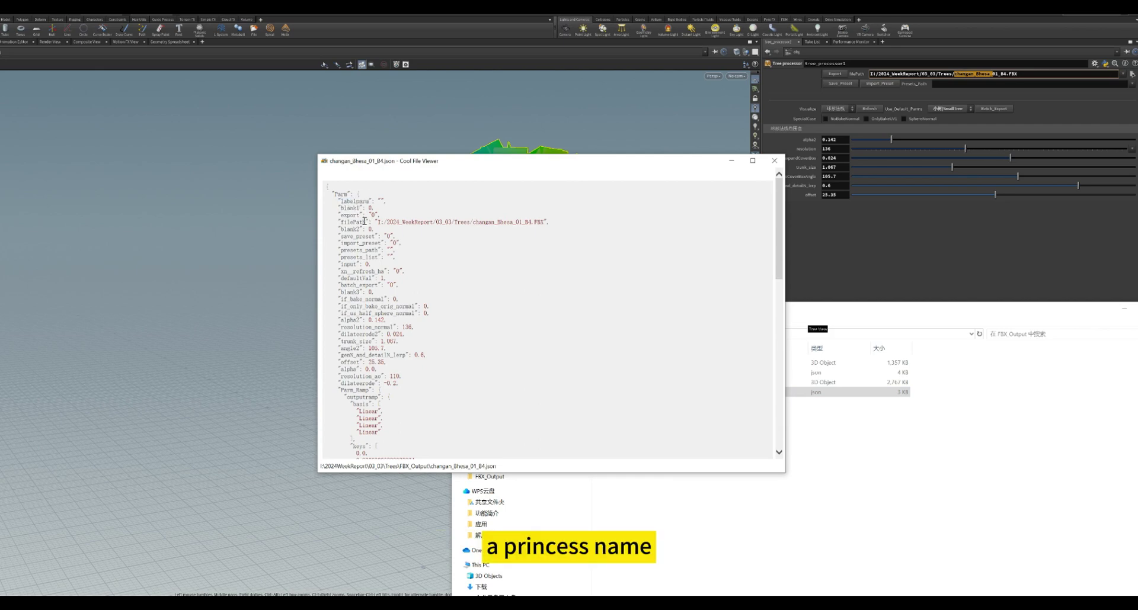
{"action": "double_click", "coordinate": [361, 222]}
{"action": "mouse_move", "coordinate": [858, 76]}
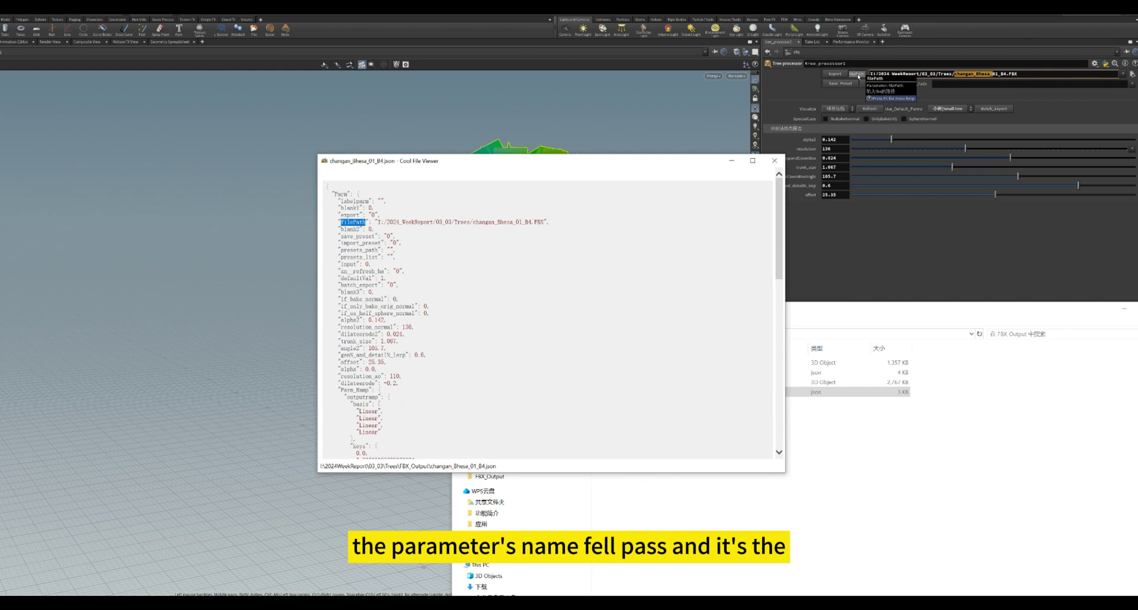
{"action": "left_click_drag", "start_coordinate": [369, 223], "coordinate": [552, 222]}
{"action": "left_click", "coordinate": [513, 222]}
Step: Examine the Parm_Ramp section and its outputramp entry in the JSON preset, and move the viewer off the node's parameters
{"action": "scroll", "coordinate": [401, 229], "scroll_direction": "down", "scroll_amount": 4}
{"action": "scroll", "coordinate": [343, 359], "scroll_direction": "up", "scroll_amount": 3}
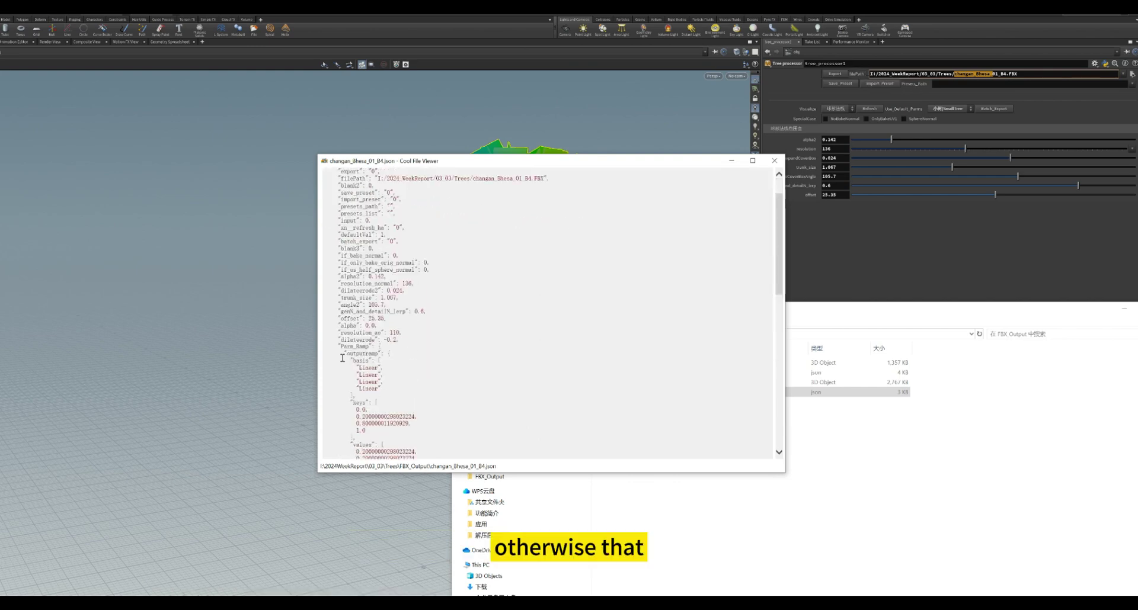
{"action": "left_click_drag", "start_coordinate": [340, 347], "coordinate": [372, 350]}
{"action": "left_click", "coordinate": [365, 346]}
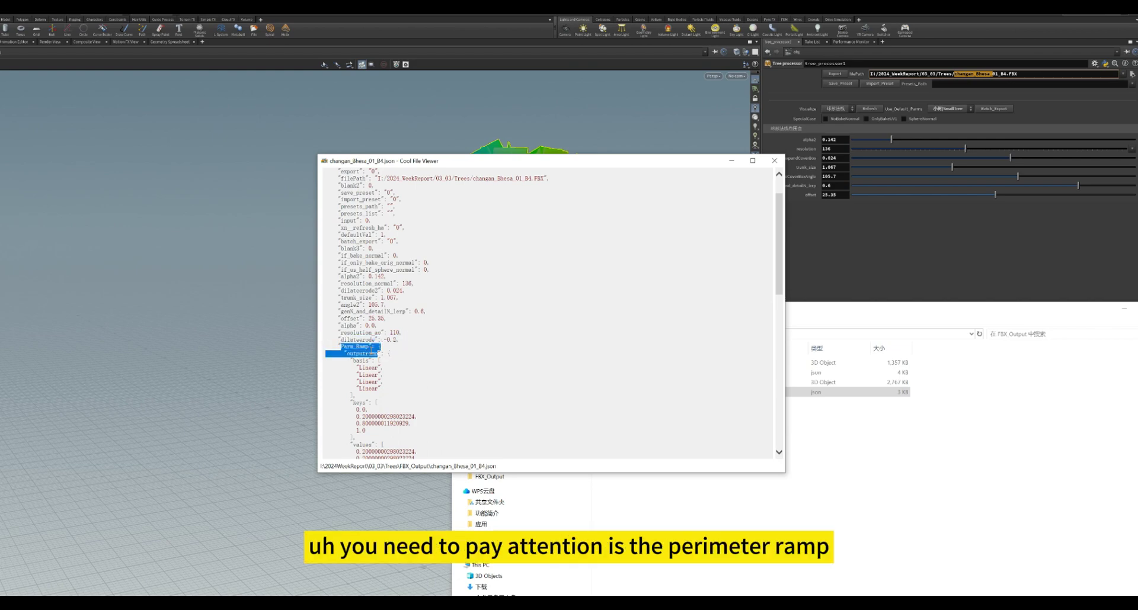
{"action": "left_click_drag", "start_coordinate": [482, 160], "coordinate": [420, 226]}
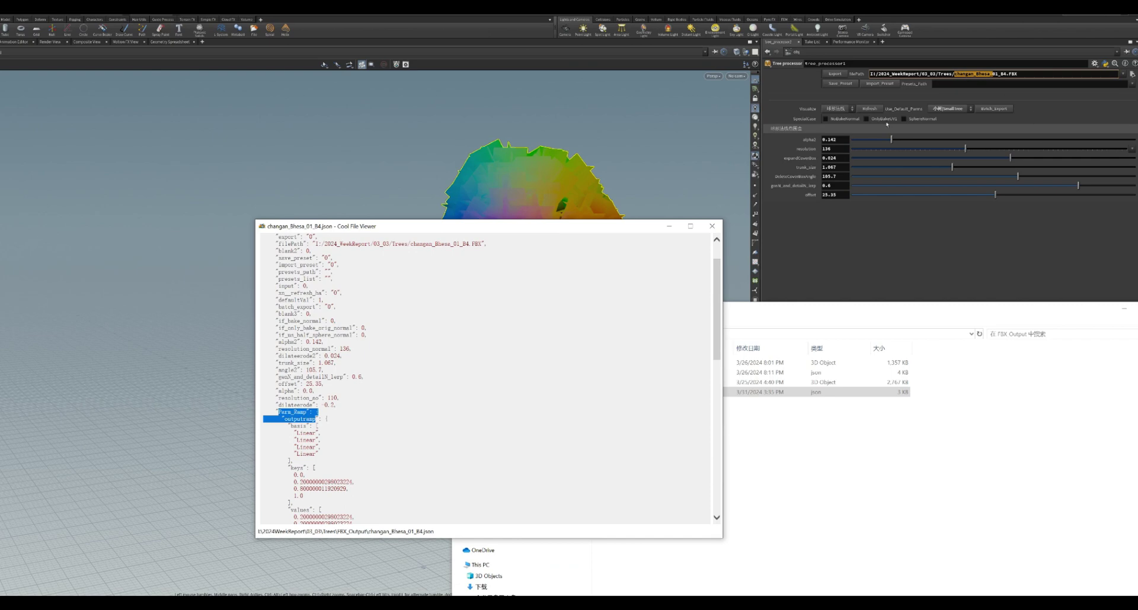
Step: Open the operator type properties of tree_processor and examine the callback script of the Save_Preset parameter
{"action": "left_click", "coordinate": [847, 111]}
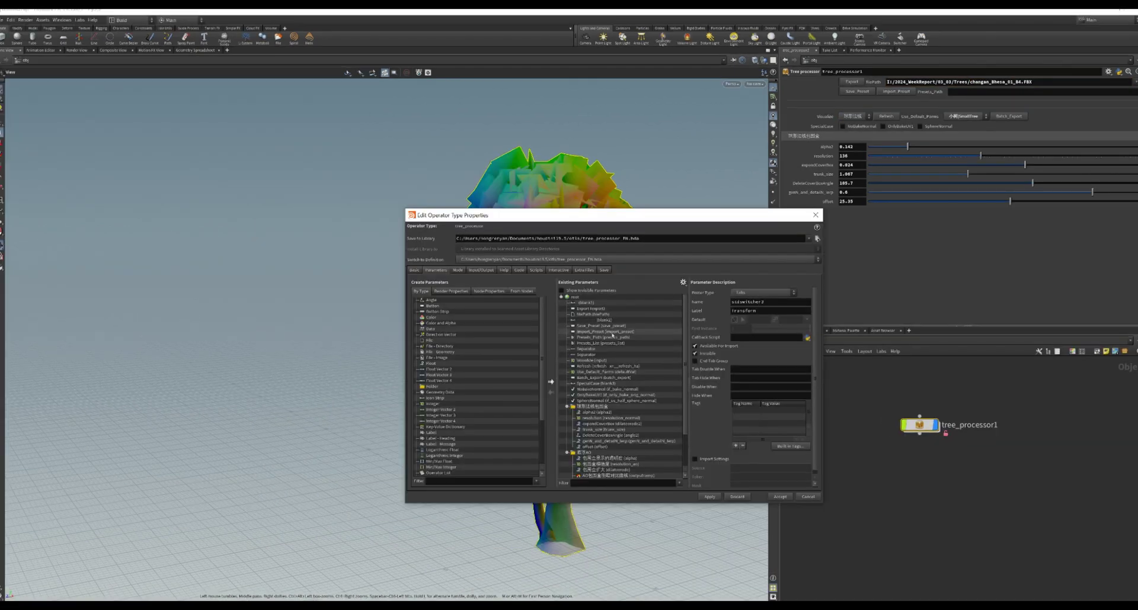
{"action": "left_click", "coordinate": [592, 314]}
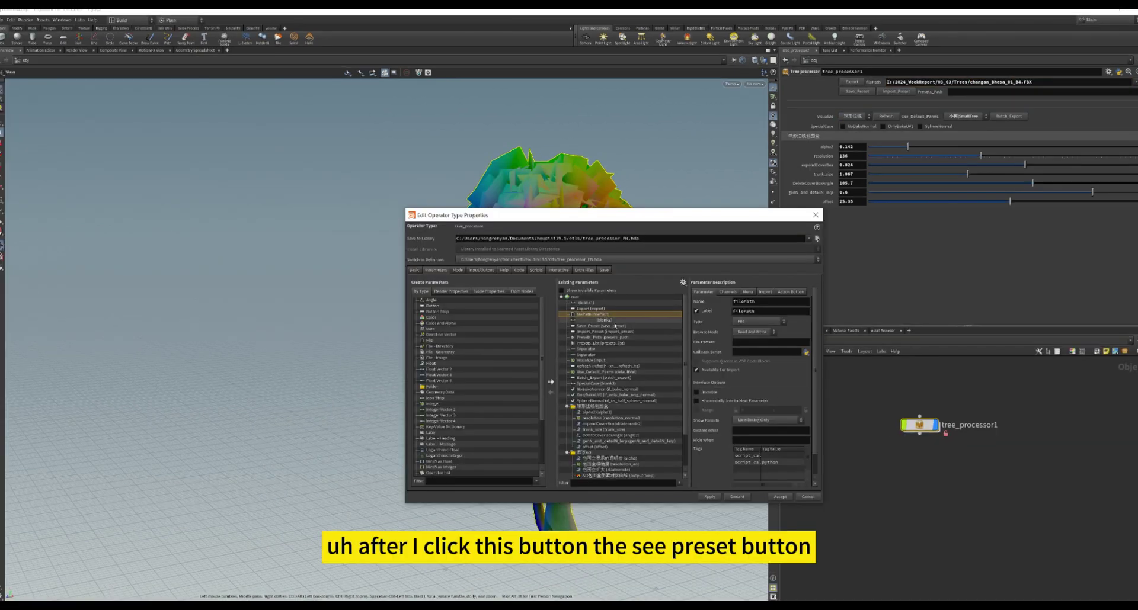
{"action": "left_click", "coordinate": [617, 326]}
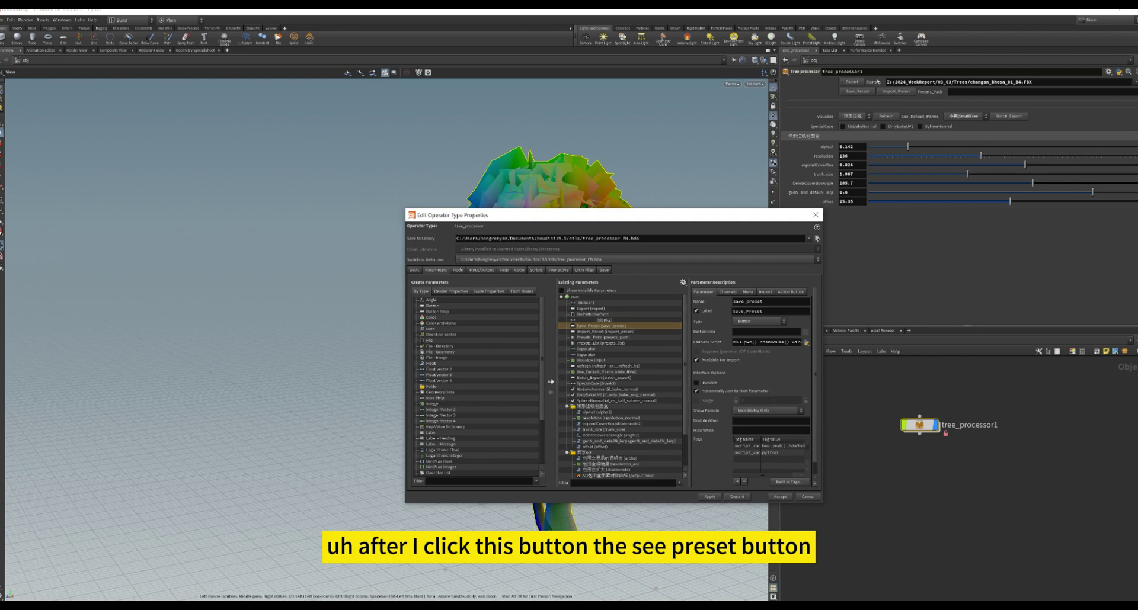
{"action": "left_click_drag", "start_coordinate": [826, 298], "coordinate": [1101, 299]}
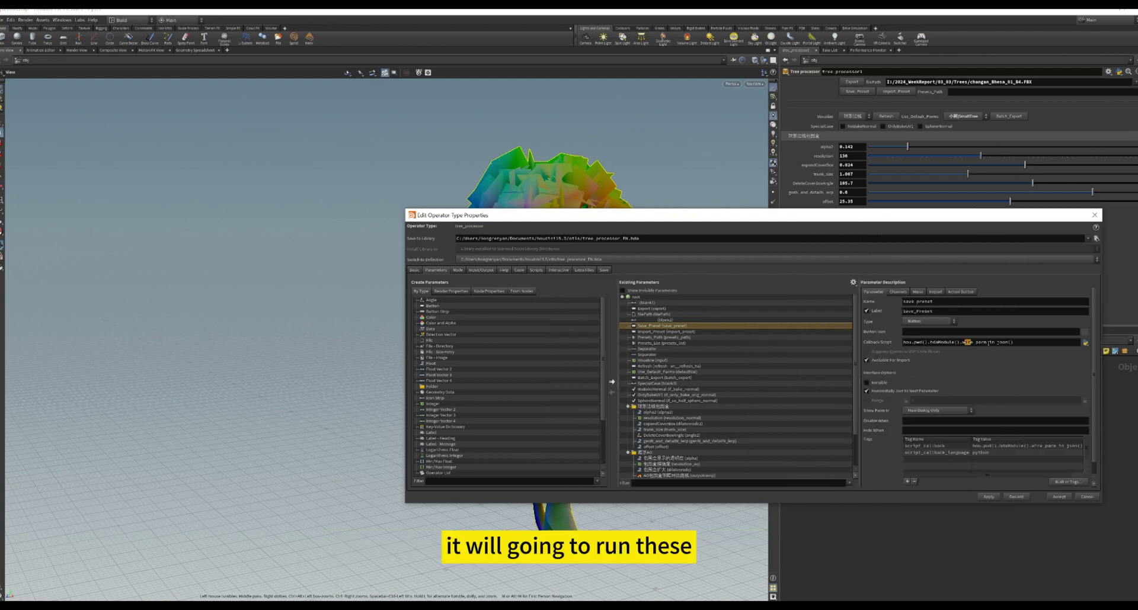
{"action": "left_click_drag", "start_coordinate": [964, 342], "coordinate": [1057, 337]}
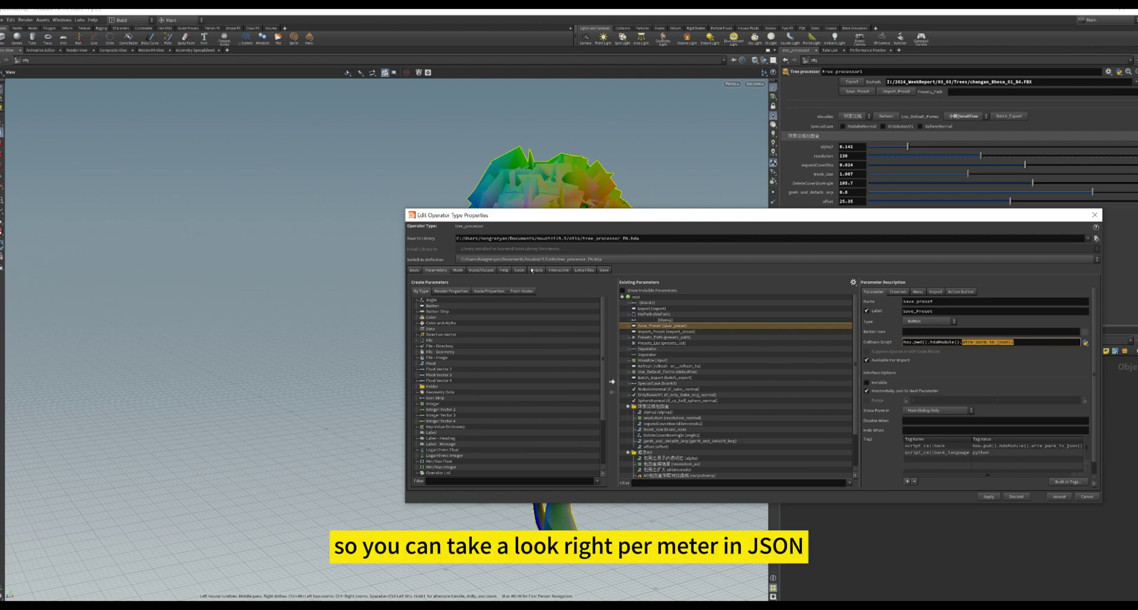
Step: Open the asset's PythonModule script and examine the first lines of the wire_parm_in_json function
{"action": "left_click", "coordinate": [535, 270]}
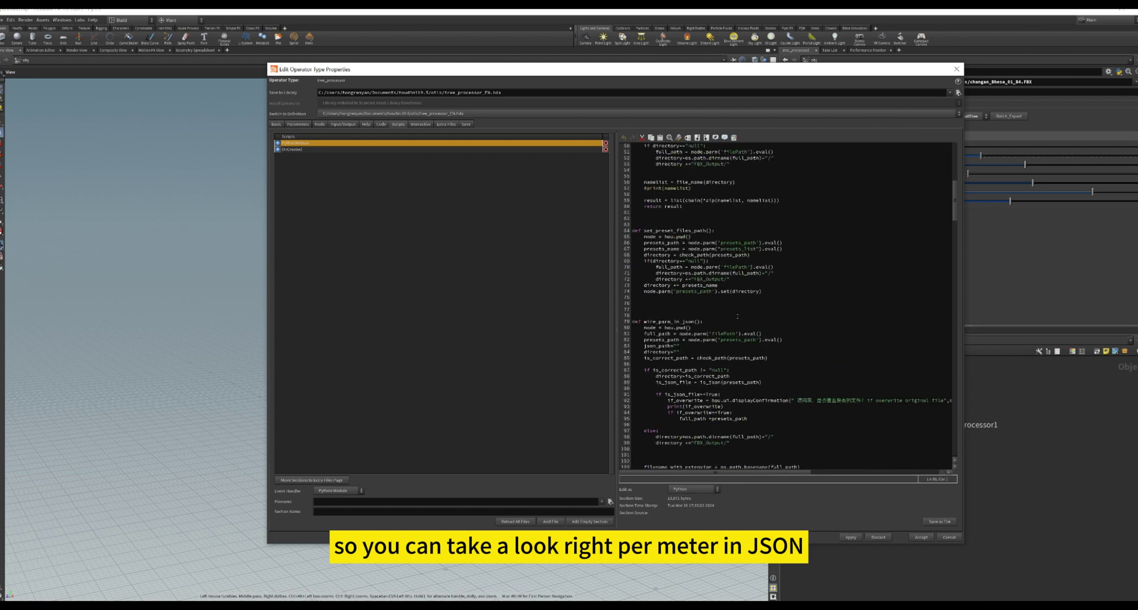
{"action": "scroll", "coordinate": [729, 329], "scroll_direction": "up", "scroll_amount": 2}
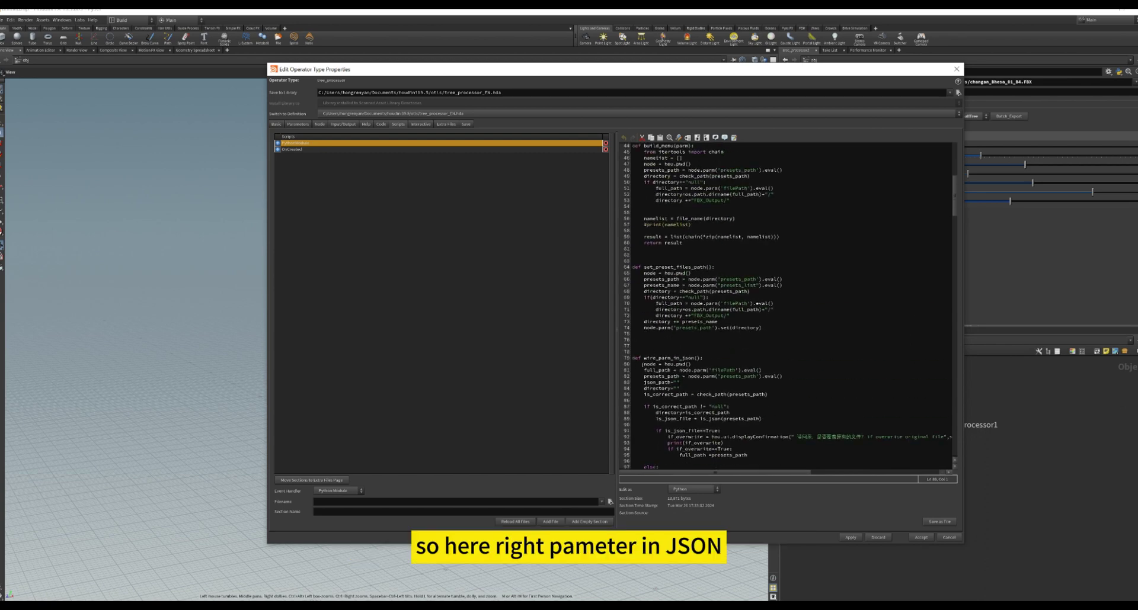
{"action": "left_click_drag", "start_coordinate": [642, 365], "coordinate": [688, 377]}
{"action": "left_click", "coordinate": [709, 377]}
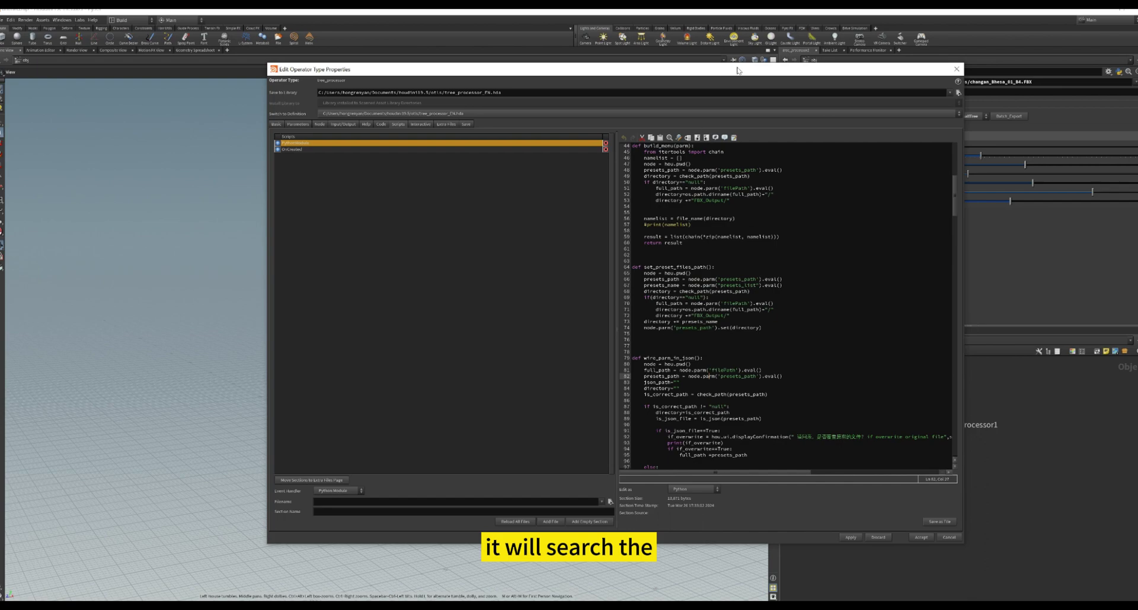
{"action": "left_click_drag", "start_coordinate": [737, 68], "coordinate": [610, 125]}
{"action": "left_click_drag", "start_coordinate": [517, 421], "coordinate": [569, 428]}
{"action": "left_click", "coordinate": [517, 421]}
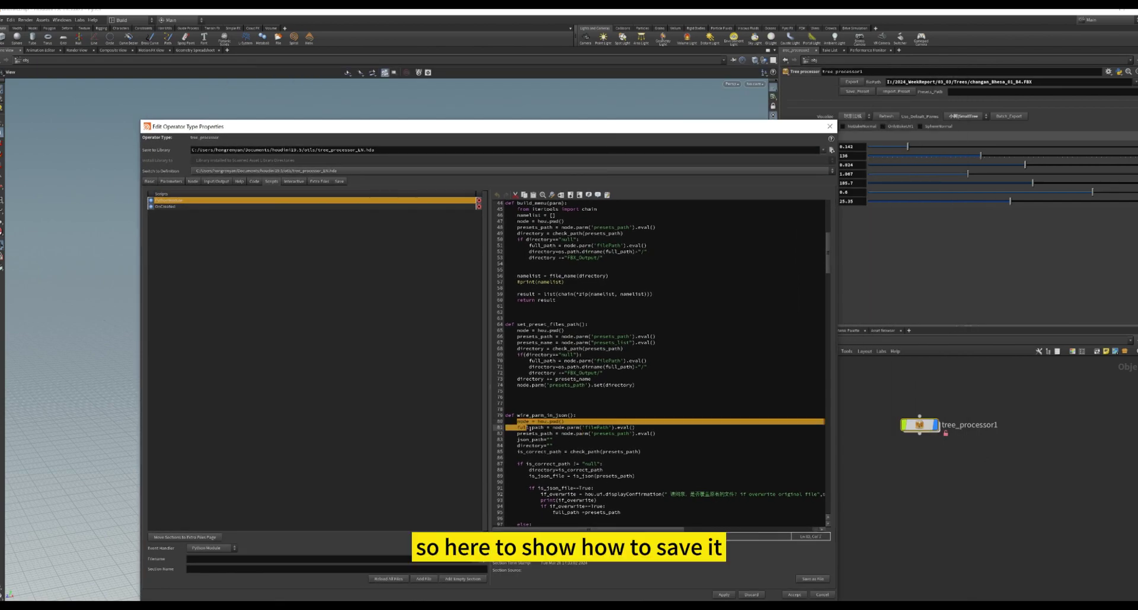
Step: Examine how wire_parm_in_json checks the presets path and builds the JSON output path from filePath
{"action": "scroll", "coordinate": [569, 428], "scroll_direction": "down", "scroll_amount": 3}
{"action": "left_click", "coordinate": [635, 422]}
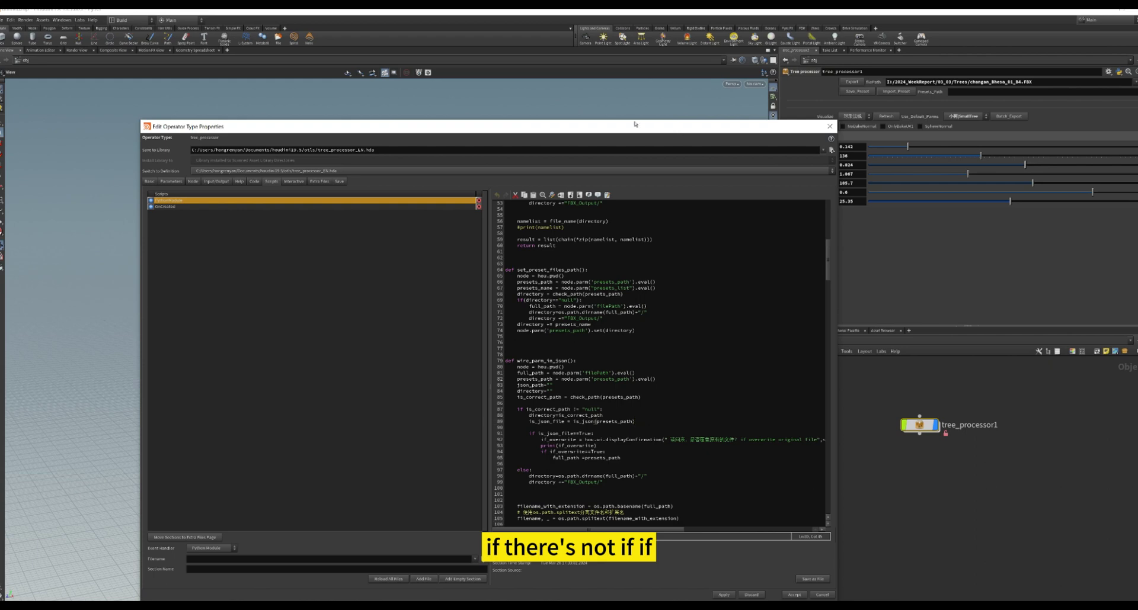
{"action": "left_click_drag", "start_coordinate": [647, 128], "coordinate": [553, 121]}
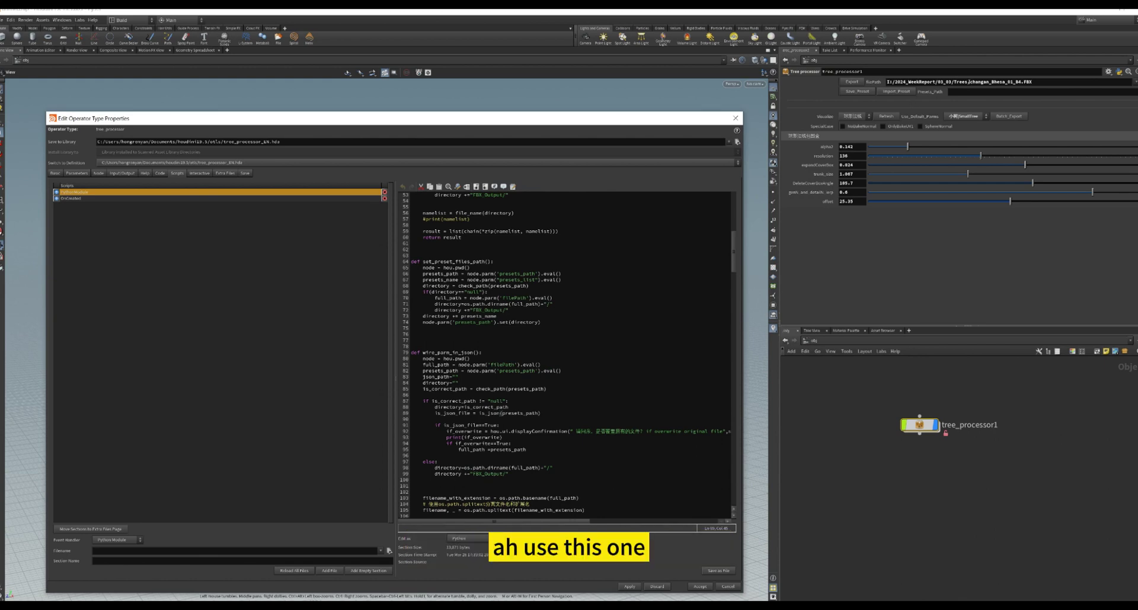
{"action": "left_click_drag", "start_coordinate": [968, 82], "coordinate": [886, 82]}
{"action": "scroll", "coordinate": [611, 437], "scroll_direction": "down", "scroll_amount": 7}
{"action": "scroll", "coordinate": [500, 422], "scroll_direction": "down", "scroll_amount": 2}
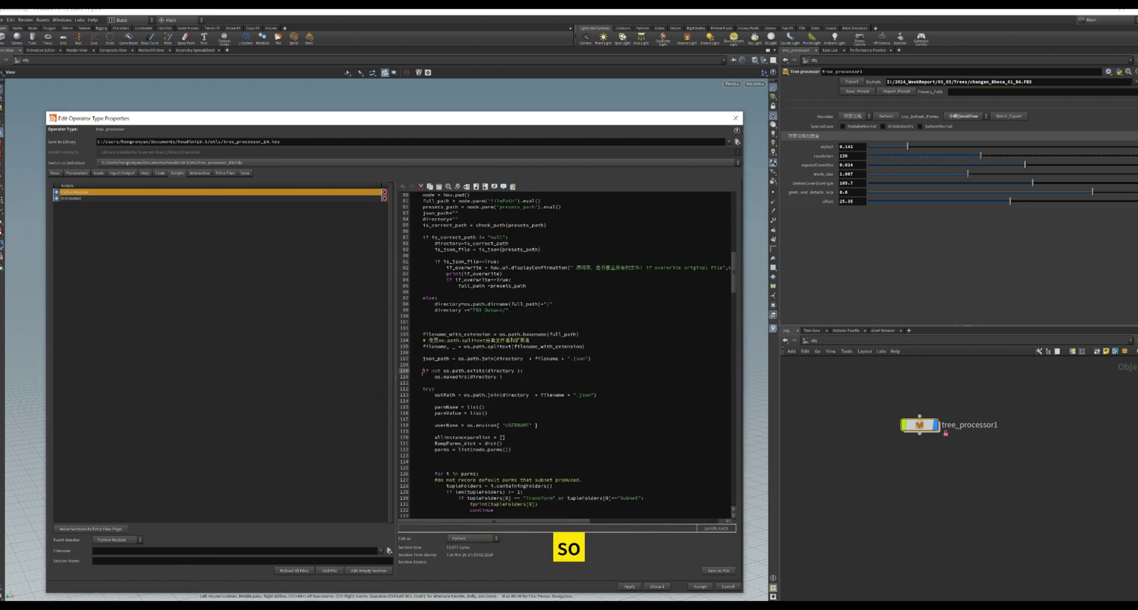
Step: Examine the code that creates a missing output directory and builds outPath for the JSON file
{"action": "triple_click", "coordinate": [486, 365]}
{"action": "triple_click", "coordinate": [534, 373]}
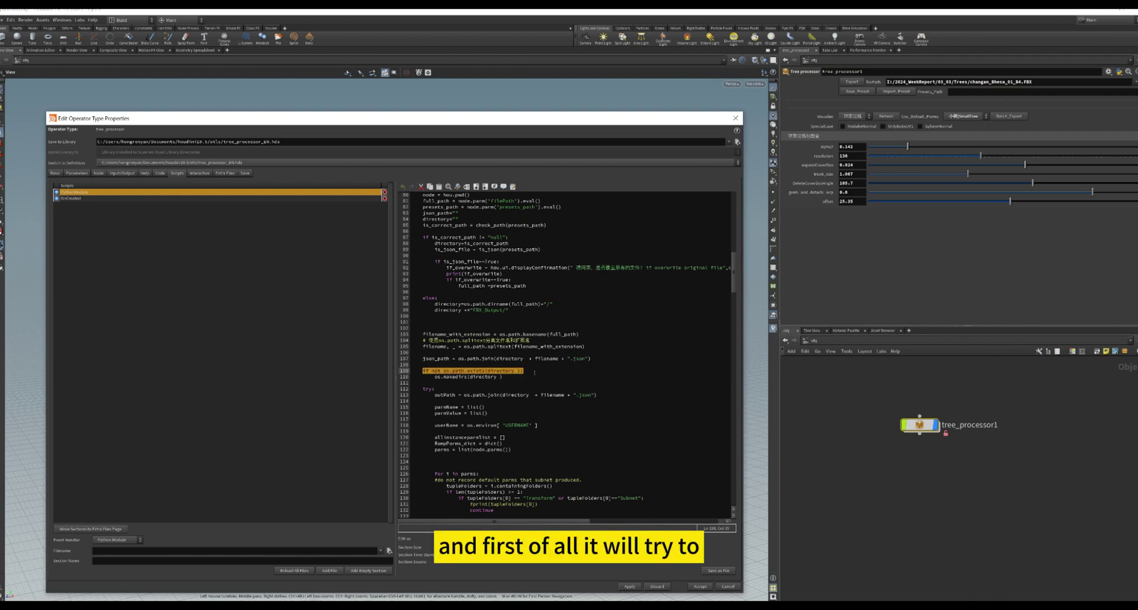
{"action": "left_click", "coordinate": [533, 383]}
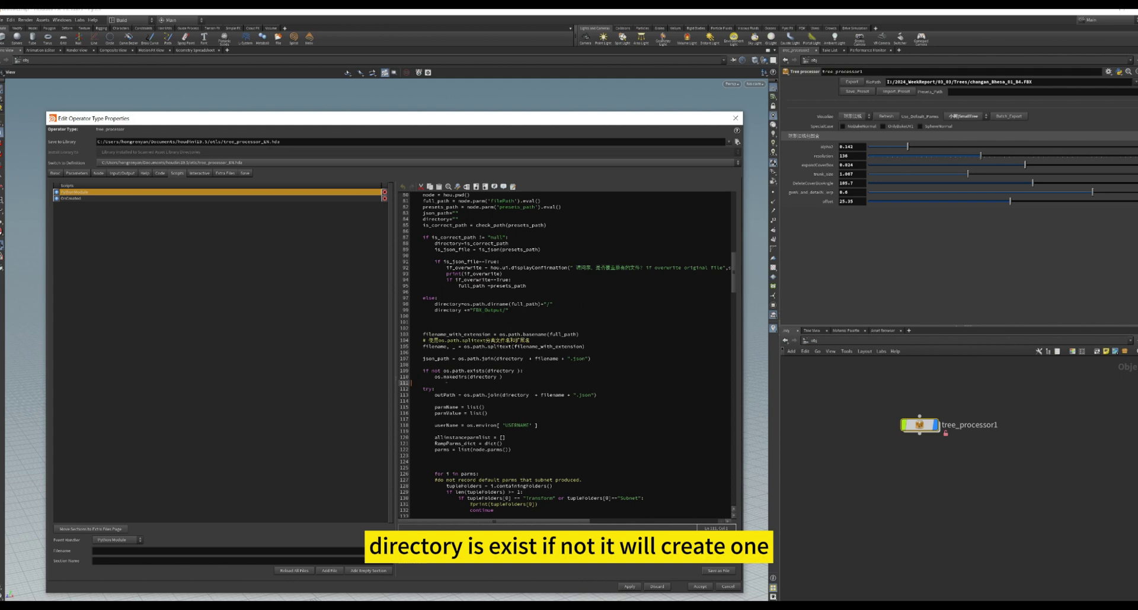
{"action": "triple_click", "coordinate": [425, 377]}
{"action": "left_click", "coordinate": [415, 383]}
{"action": "scroll", "coordinate": [470, 354], "scroll_direction": "down", "scroll_amount": 2}
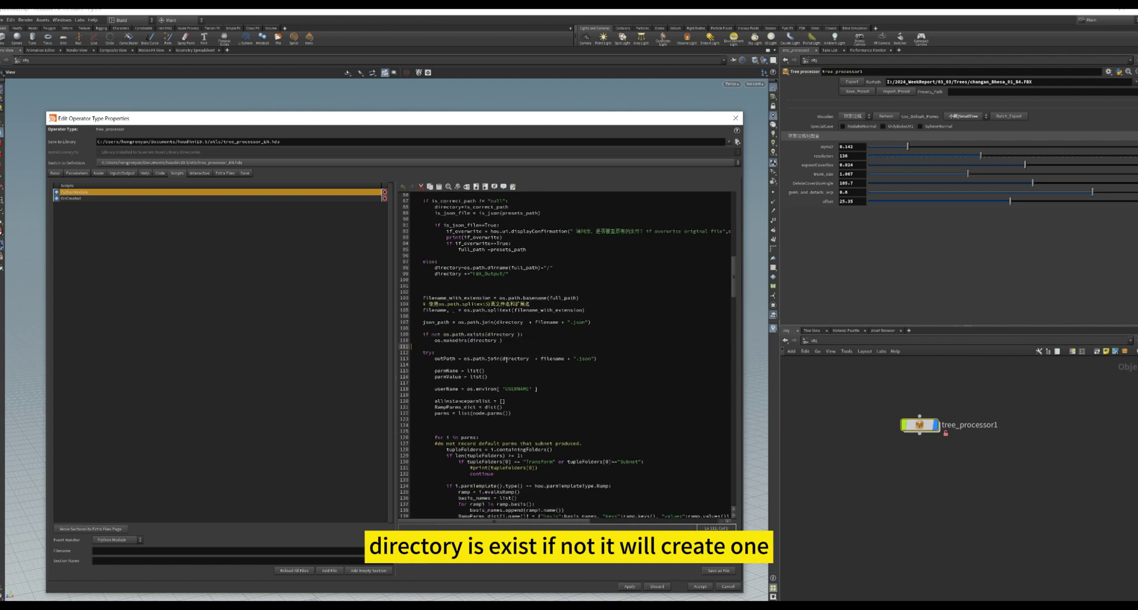
{"action": "triple_click", "coordinate": [470, 357]}
{"action": "mouse_move", "coordinate": [434, 358]}
{"action": "left_mouse_down"}
{"action": "mouse_move", "coordinate": [538, 360]}
{"action": "mouse_move", "coordinate": [455, 360]}
{"action": "left_mouse_up"}
{"action": "triple_click", "coordinate": [538, 359]}
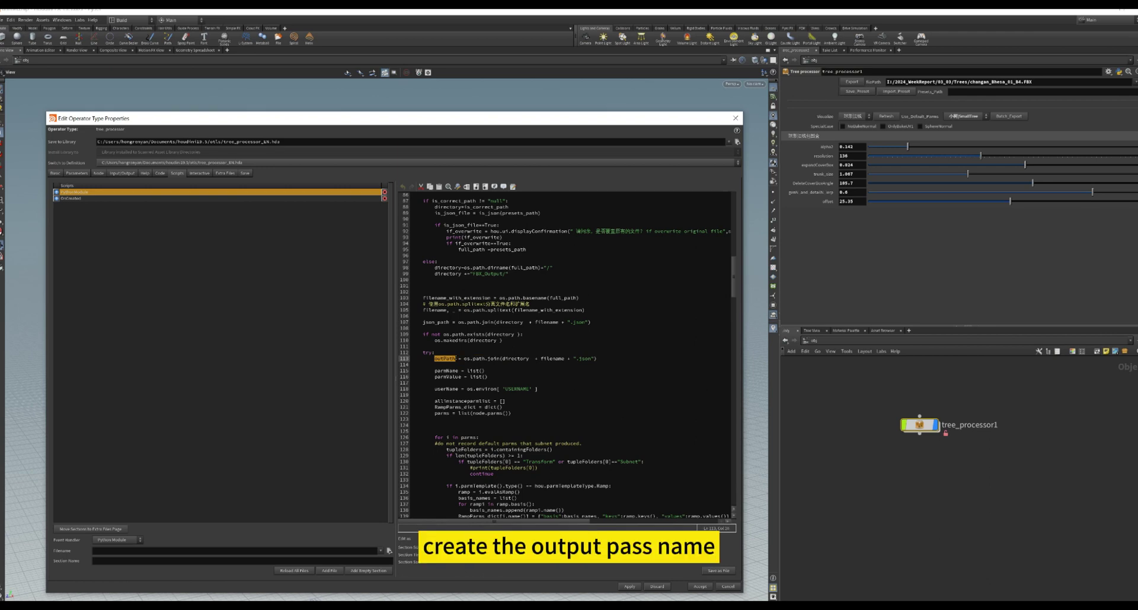
Step: Examine the for loop over parms, including the part that skips default Transform and Subnet parameters
{"action": "scroll", "coordinate": [459, 359], "scroll_direction": "down", "scroll_amount": 6}
{"action": "left_click", "coordinate": [467, 342]}
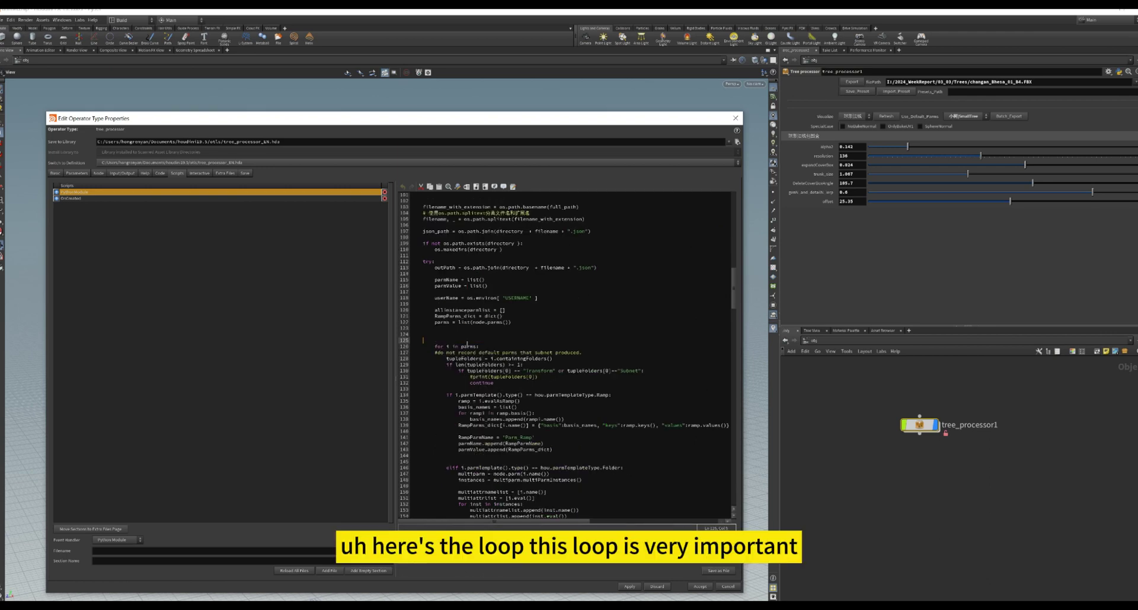
{"action": "mouse_move", "coordinate": [467, 344]}
{"action": "left_mouse_down"}
{"action": "mouse_move", "coordinate": [468, 374]}
{"action": "mouse_move", "coordinate": [479, 340]}
{"action": "mouse_move", "coordinate": [454, 354]}
{"action": "left_mouse_up"}
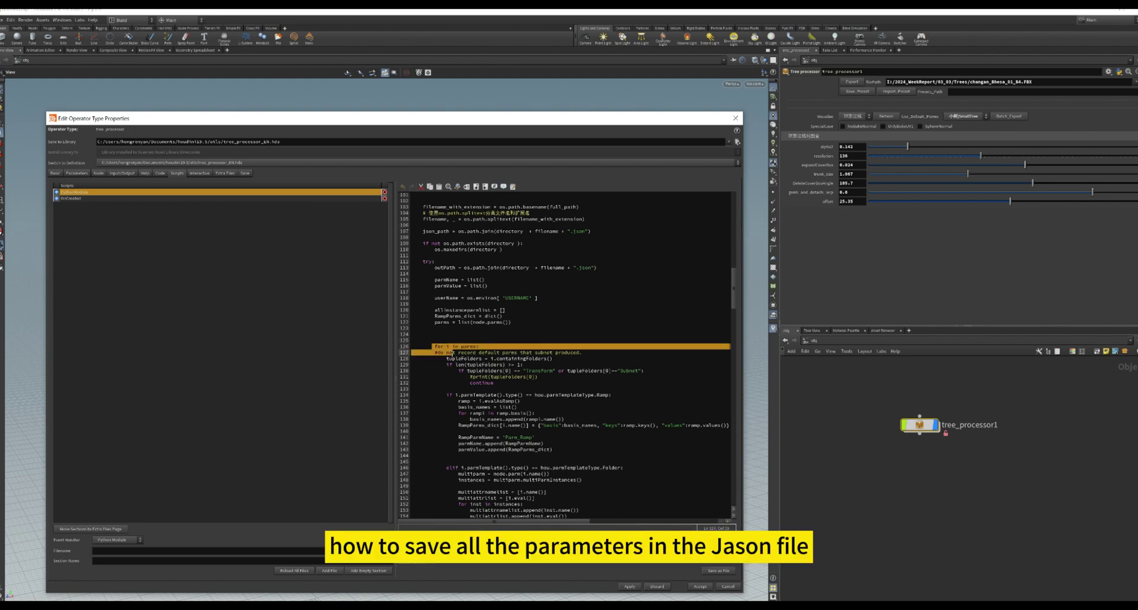
{"action": "scroll", "coordinate": [452, 354], "scroll_direction": "down", "scroll_amount": 1}
{"action": "scroll", "coordinate": [454, 335], "scroll_direction": "down", "scroll_amount": 2}
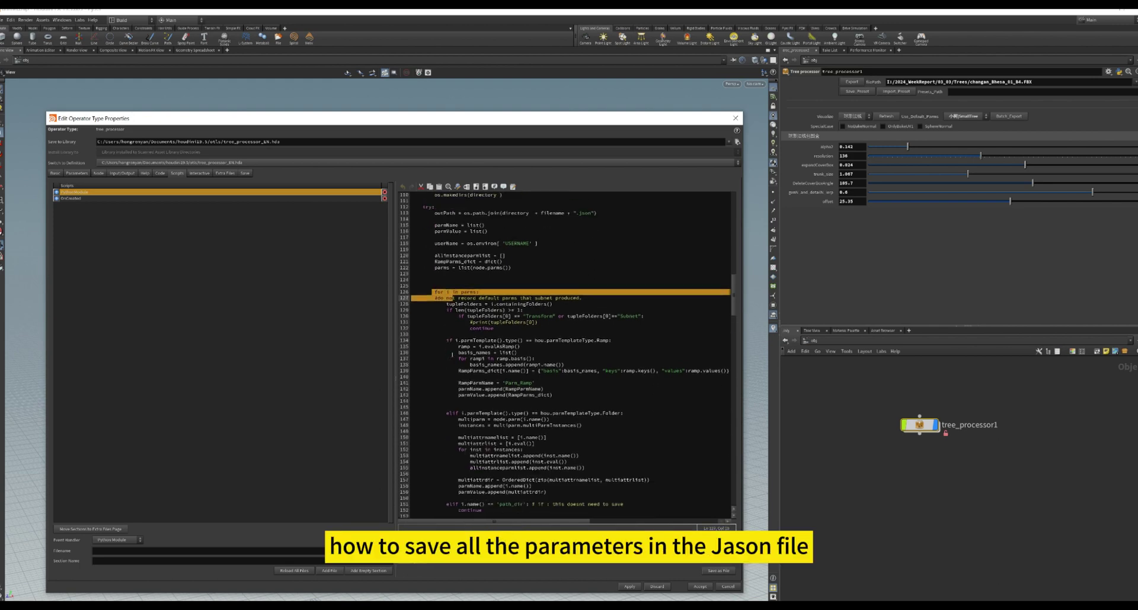
{"action": "left_click_drag", "start_coordinate": [423, 285], "coordinate": [505, 329]}
{"action": "left_click", "coordinate": [457, 292]}
{"action": "scroll", "coordinate": [551, 329], "scroll_direction": "down", "scroll_amount": 2}
{"action": "left_click", "coordinate": [566, 328]}
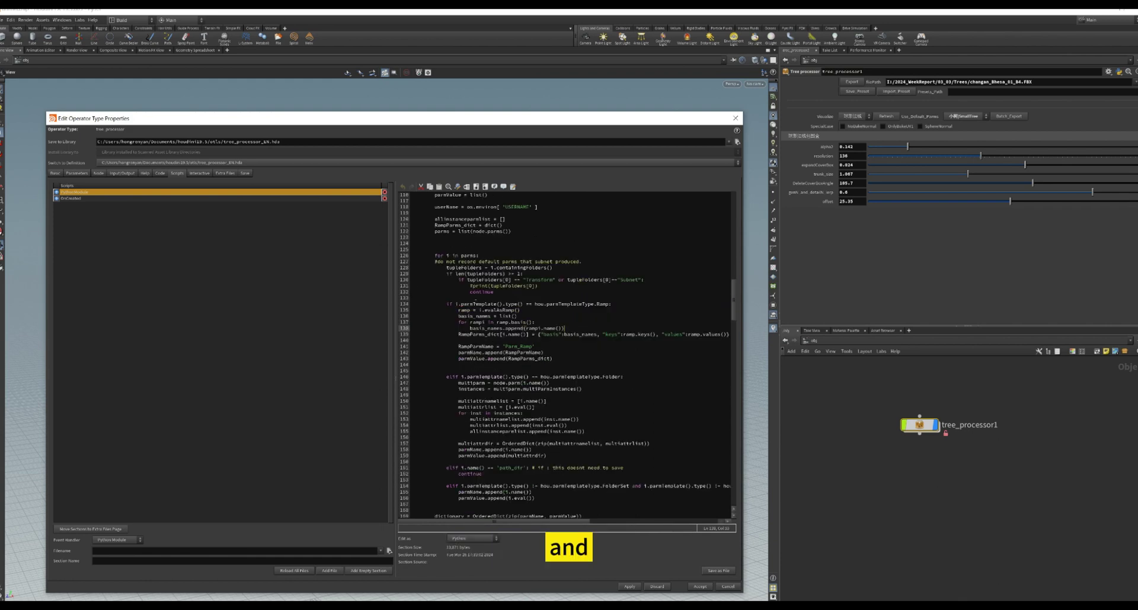
Step: Examine the ramp and folder branches of the loop and the dictionary code that follows them
{"action": "scroll", "coordinate": [550, 338], "scroll_direction": "down", "scroll_amount": 1}
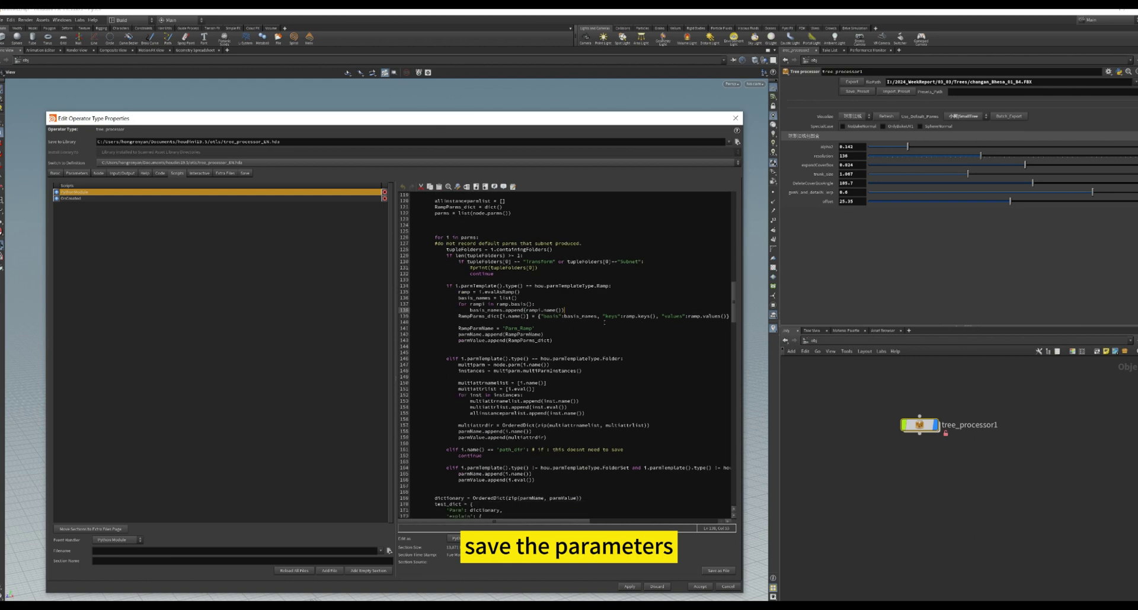
{"action": "scroll", "coordinate": [532, 383], "scroll_direction": "down", "scroll_amount": 3}
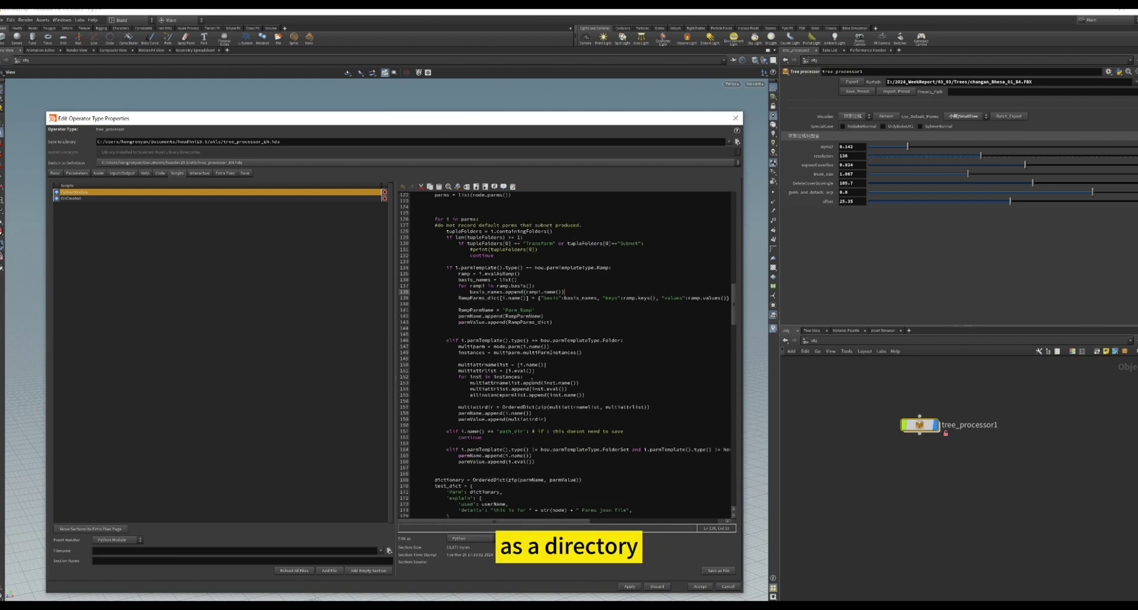
{"action": "scroll", "coordinate": [532, 383], "scroll_direction": "down", "scroll_amount": 5}
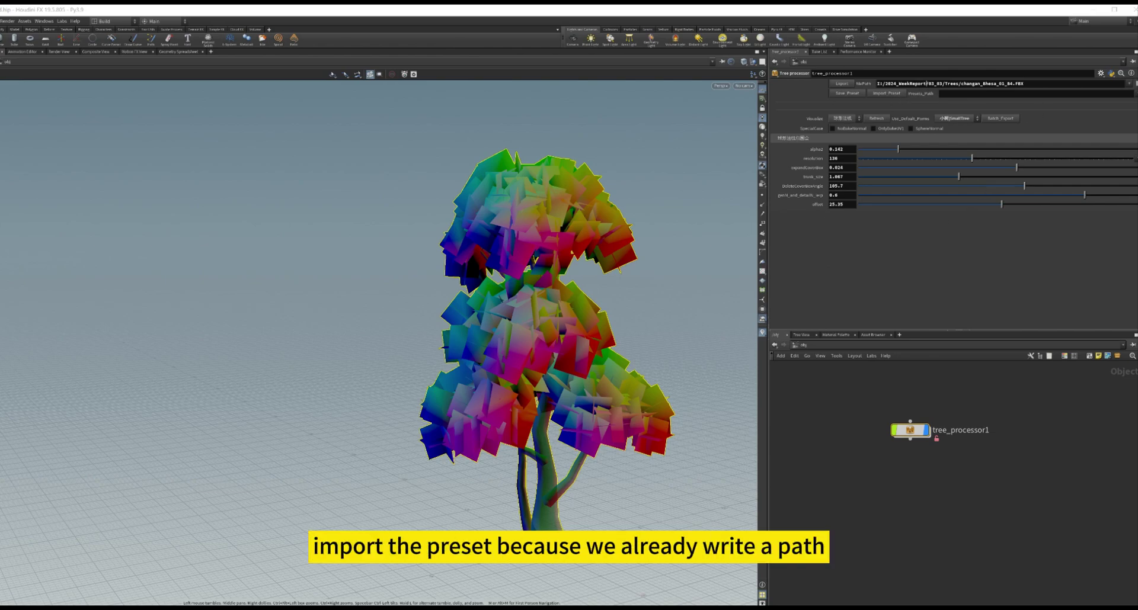
Step: Change all seven tree parameters to arbitrary values, including alpha2 about 0.685, trunk_size about 2.06 and offset about 11.86
{"action": "double_click", "coordinate": [966, 83]}
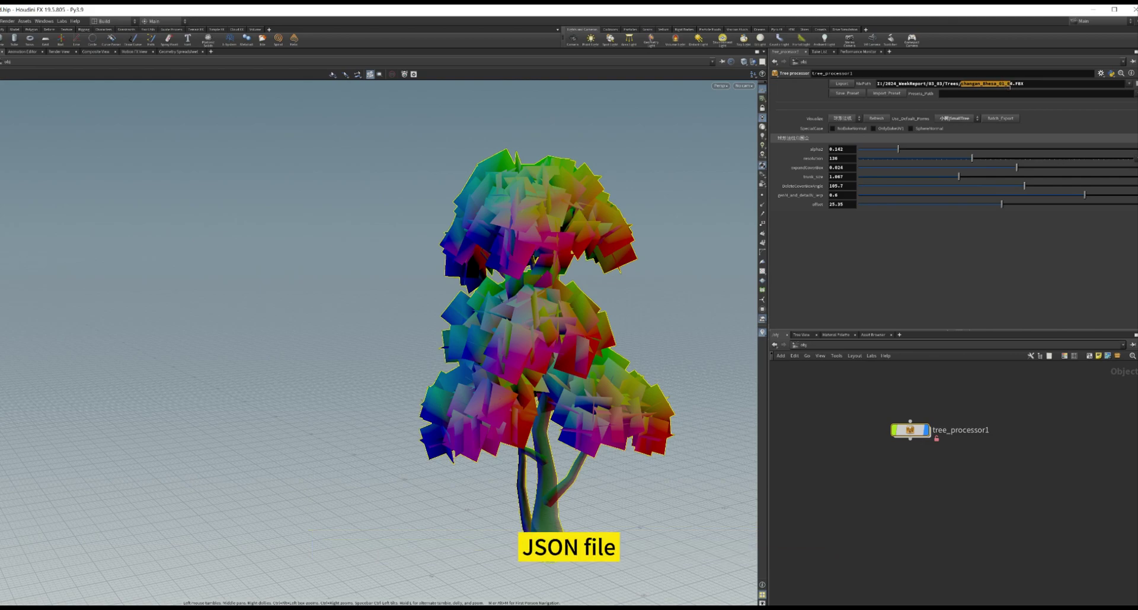
{"action": "left_click", "coordinate": [1052, 150]}
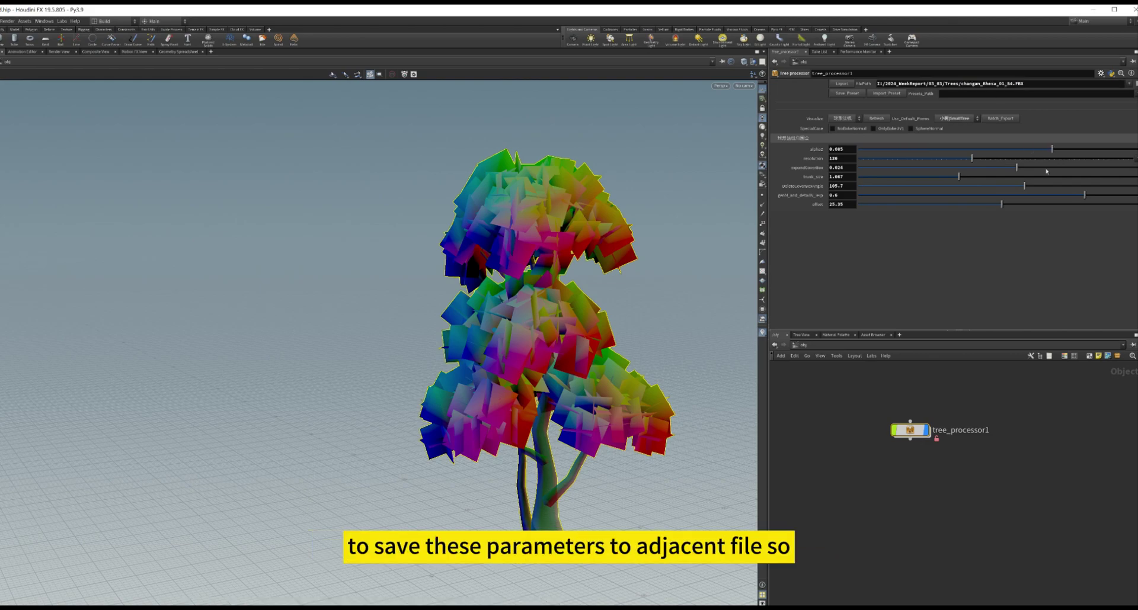
{"action": "left_click", "coordinate": [1053, 159]}
{"action": "left_click", "coordinate": [1050, 168]}
{"action": "left_click", "coordinate": [1052, 177]}
{"action": "left_click", "coordinate": [1021, 186]}
{"action": "left_click", "coordinate": [956, 195]}
{"action": "left_click", "coordinate": [925, 204]}
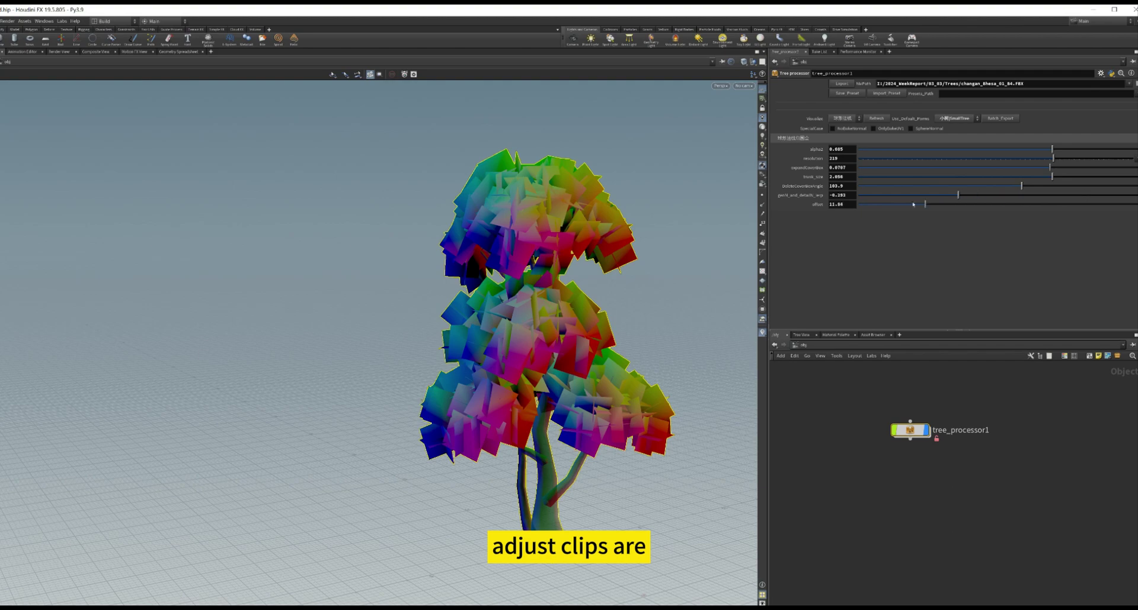
{"action": "left_click", "coordinate": [895, 195]}
{"action": "left_click", "coordinate": [899, 186]}
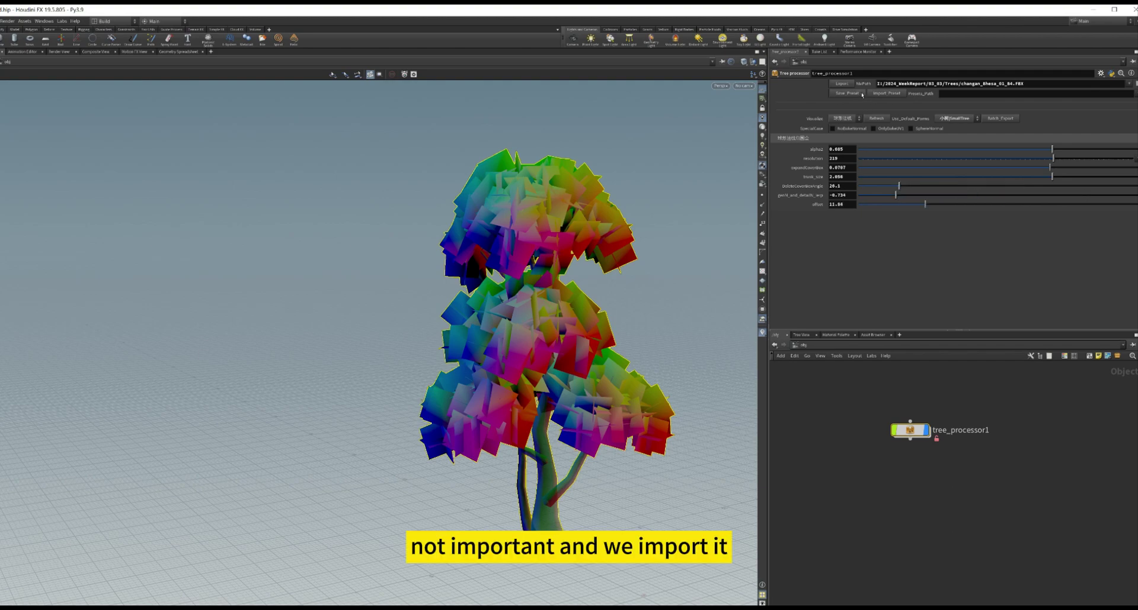
Step: Import the preset that matches the current changan_Bhesa_01_B4 tree file, and highlight that name in the file path
{"action": "left_click", "coordinate": [887, 94]}
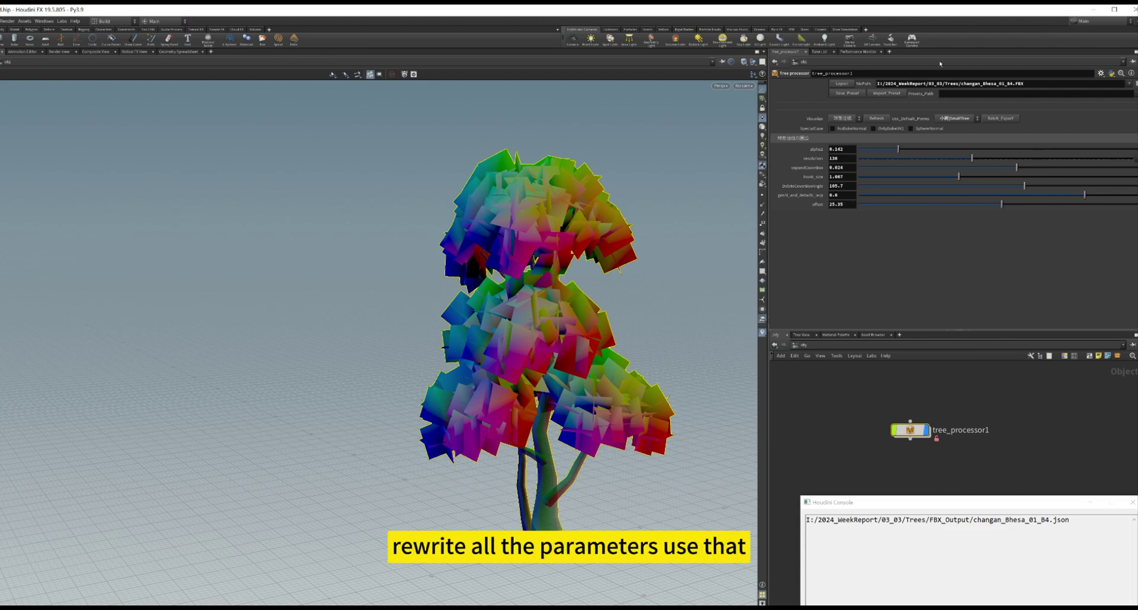
{"action": "left_click_drag", "start_coordinate": [961, 84], "coordinate": [1012, 85]}
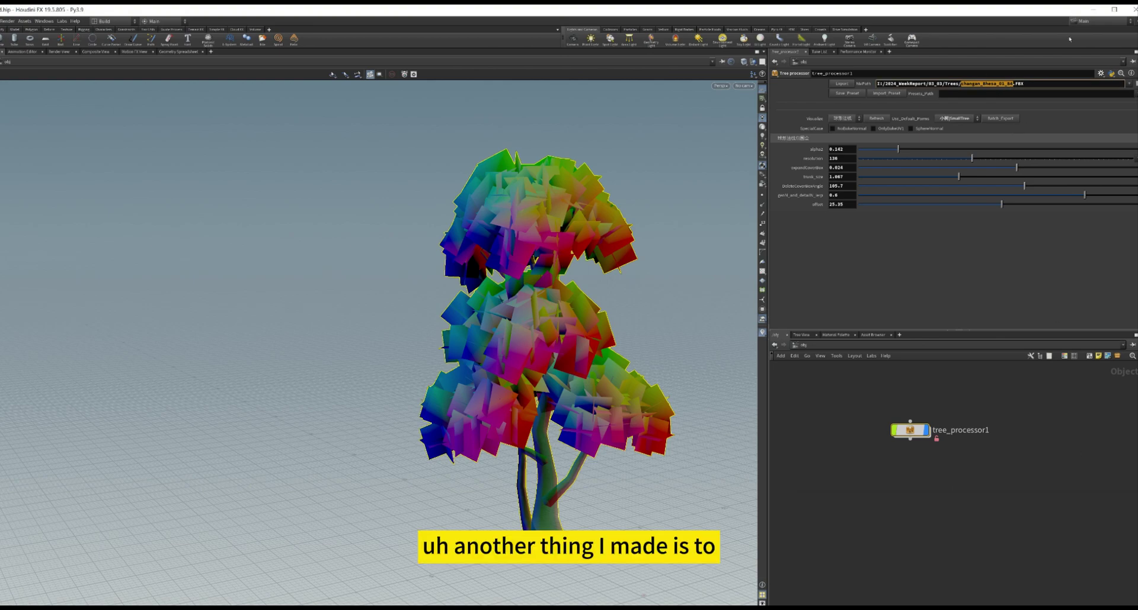
Step: Check the available presets, then copy the 03_03\presets folder path from File Explorer into Presets_Path in Houdini
{"action": "left_click", "coordinate": [1137, 94]}
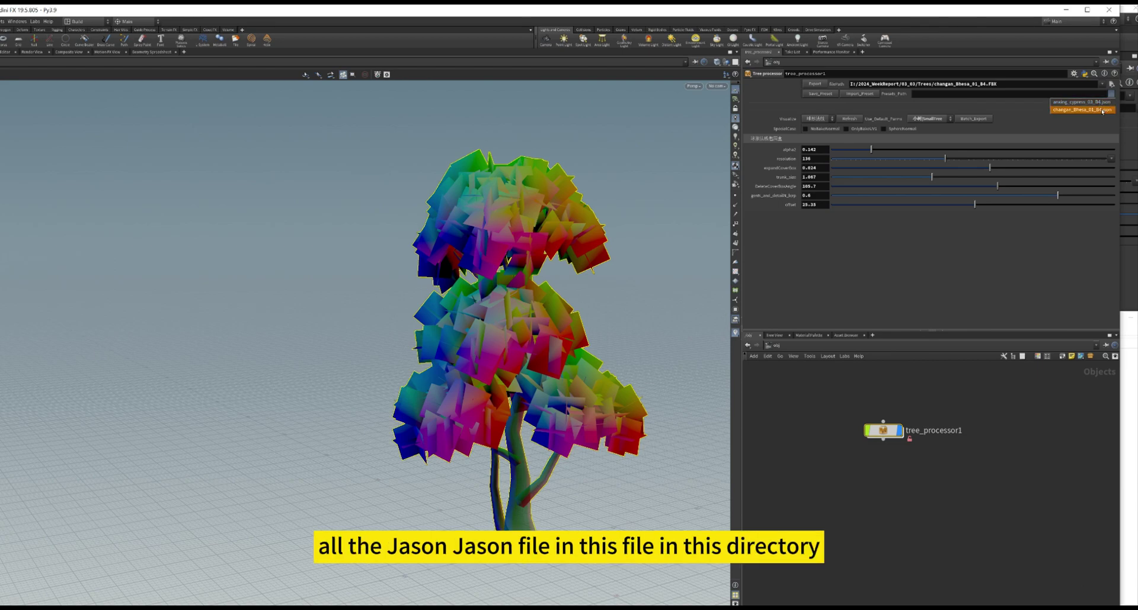
{"action": "key", "text": "alt+Tab"}
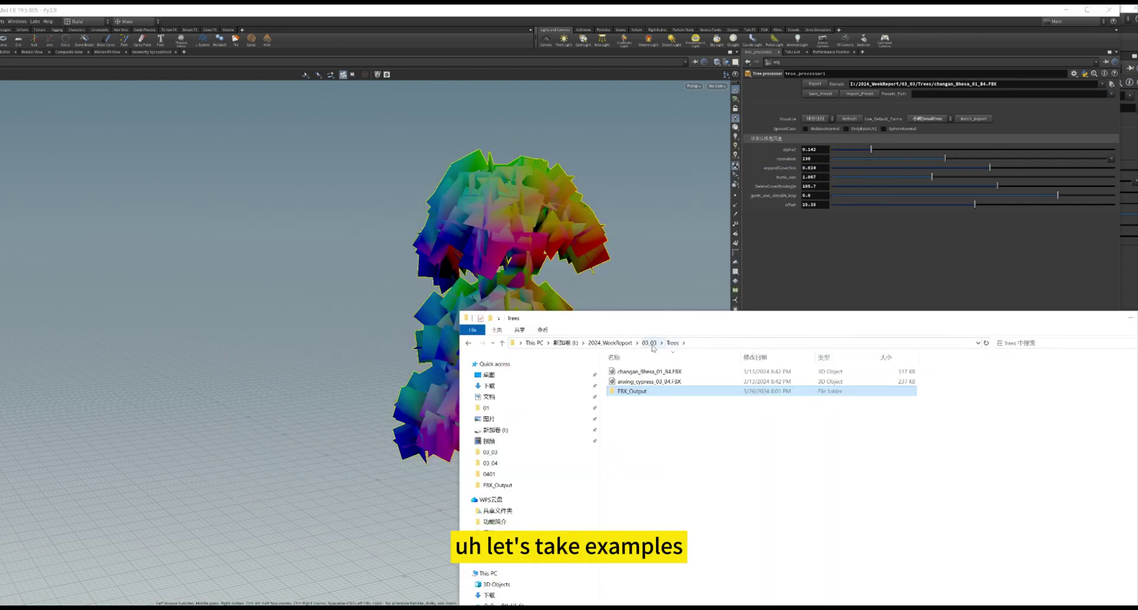
{"action": "left_click", "coordinate": [649, 344]}
{"action": "double_click", "coordinate": [649, 381]}
{"action": "key", "text": "ctrl+a"}
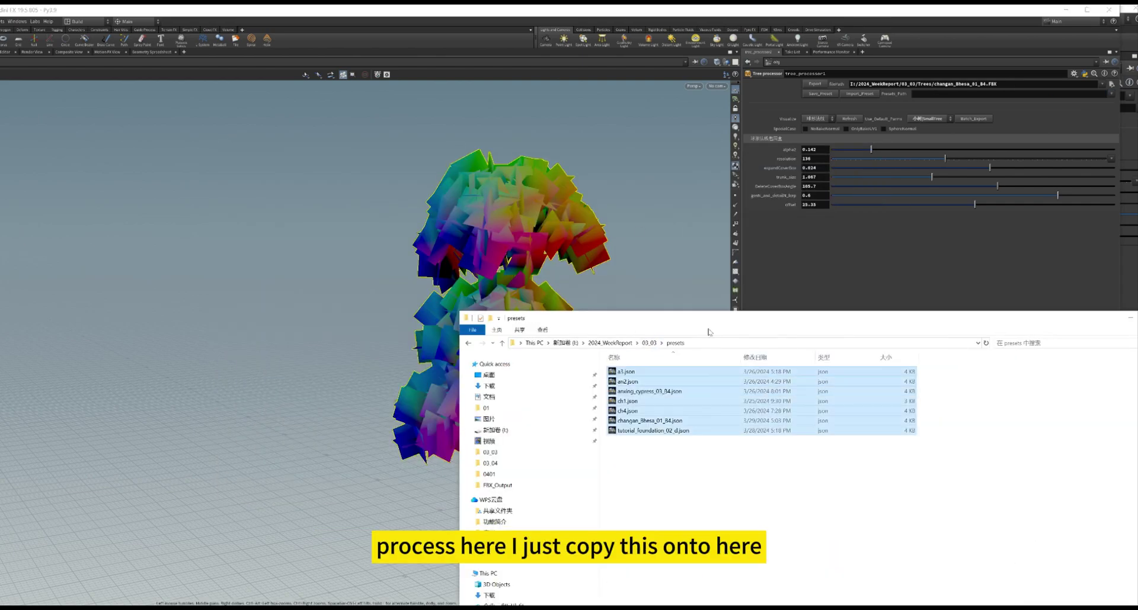
{"action": "left_click", "coordinate": [715, 343]}
{"action": "key", "text": "ctrl+c"}
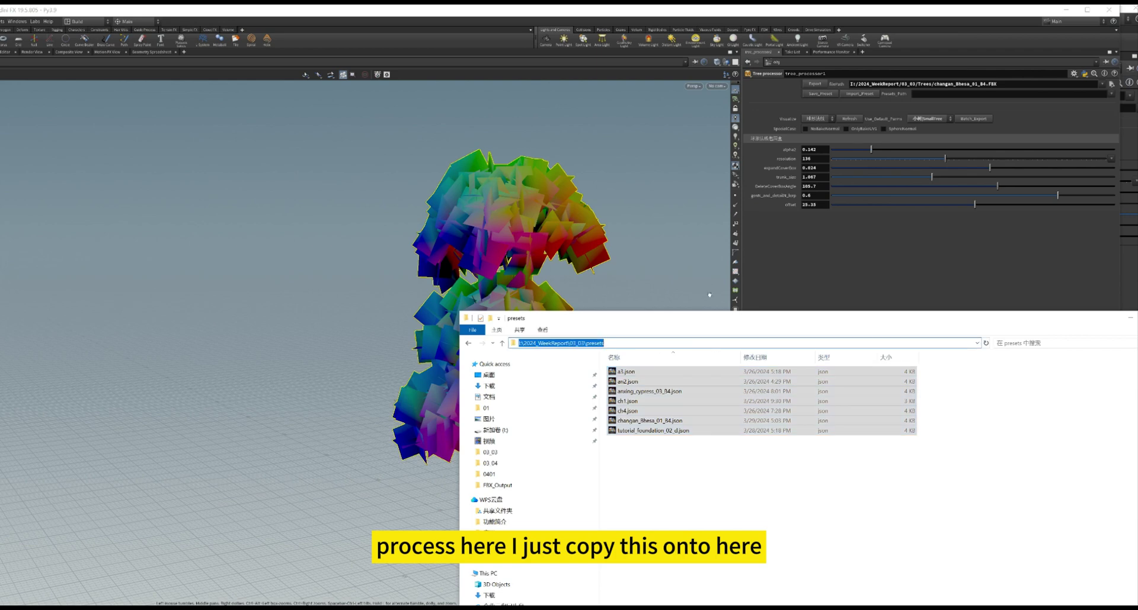
{"action": "left_click", "coordinate": [913, 102]}
{"action": "key", "text": "ctrl+v"}
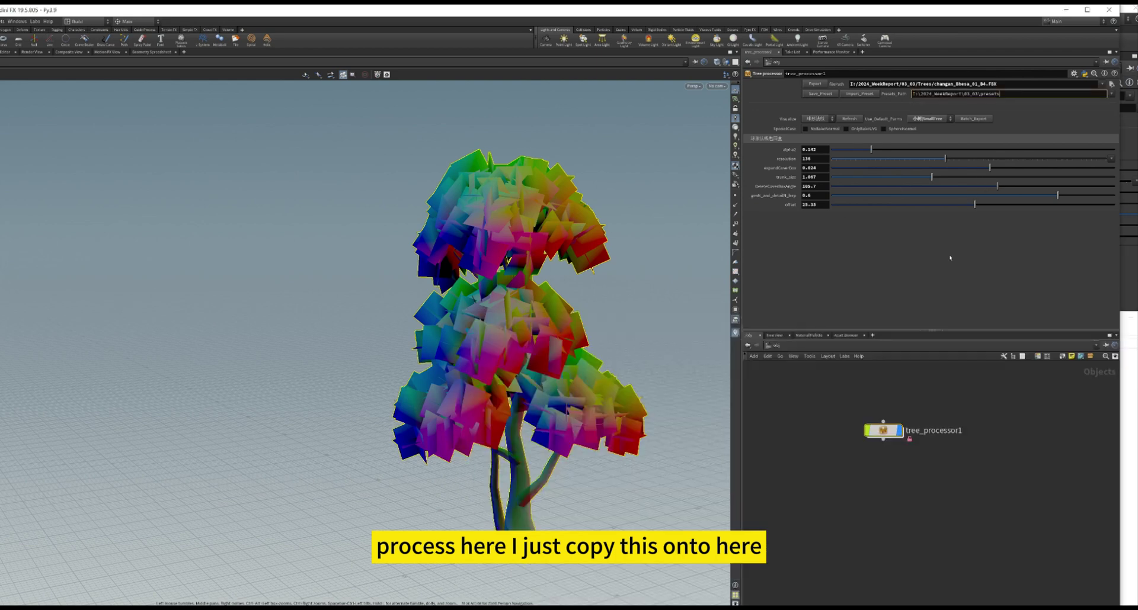
Step: Choose an2.json from the presets list and import it into the tree processor
{"action": "left_click", "coordinate": [1111, 94]}
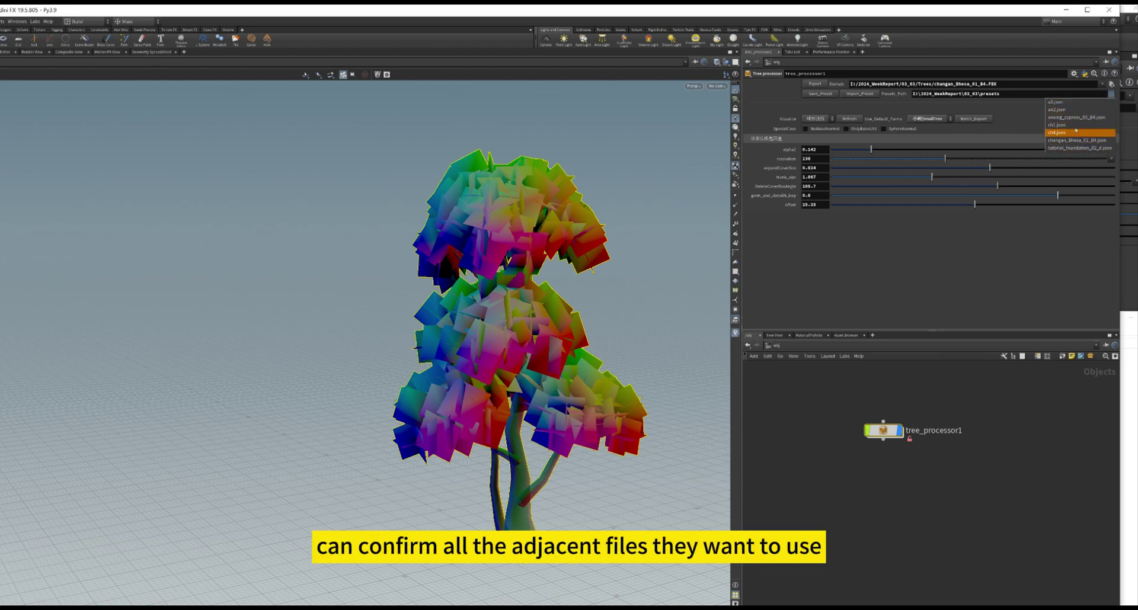
{"action": "left_click", "coordinate": [1061, 110]}
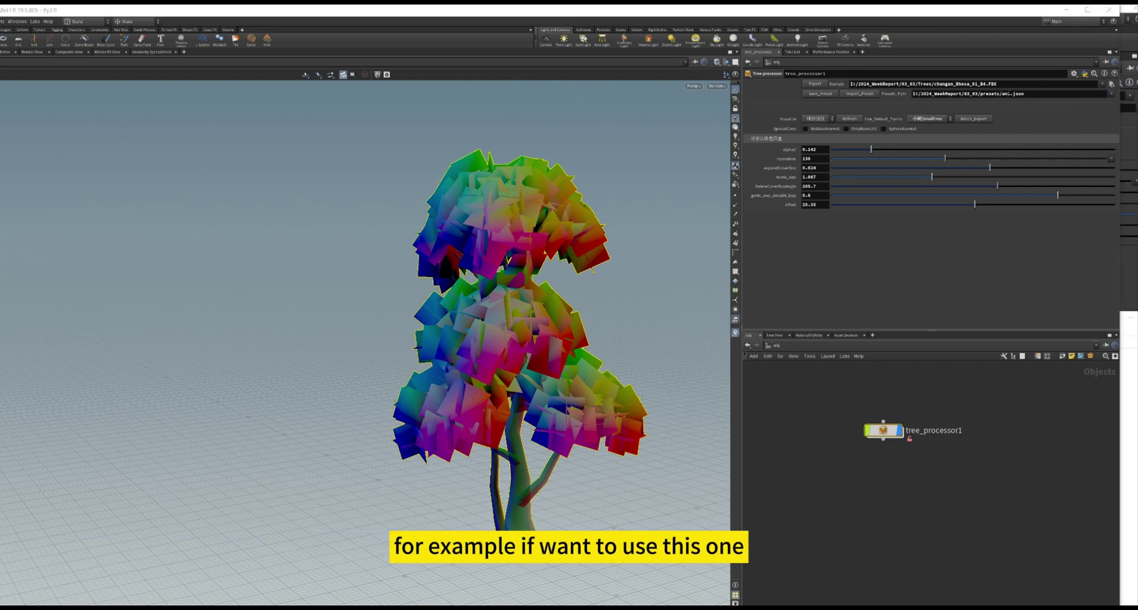
{"action": "double_click", "coordinate": [1010, 93]}
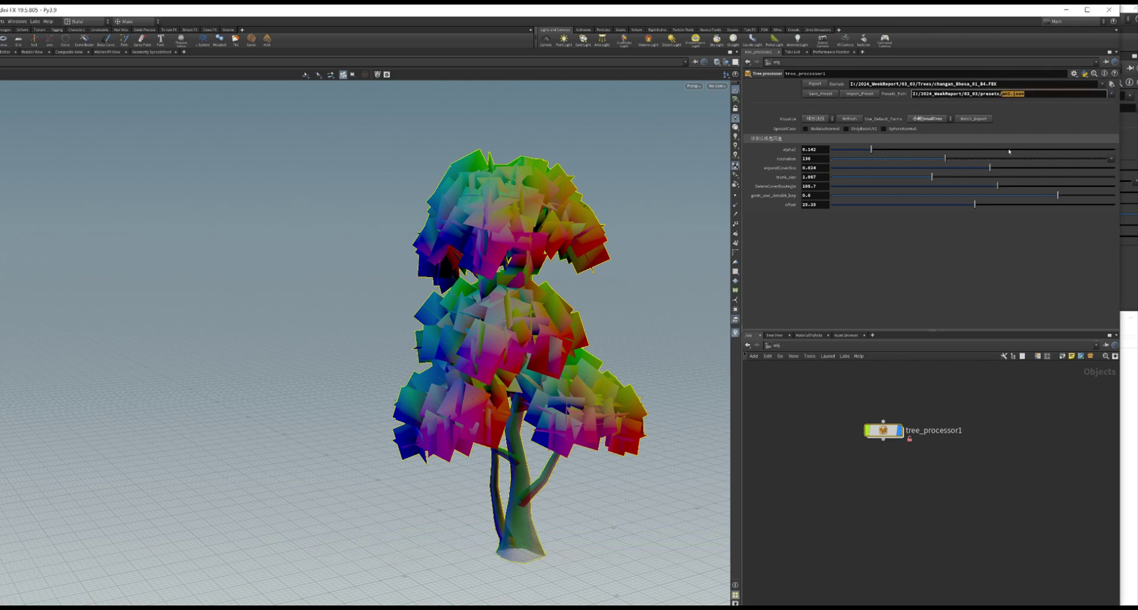
{"action": "left_click", "coordinate": [870, 94]}
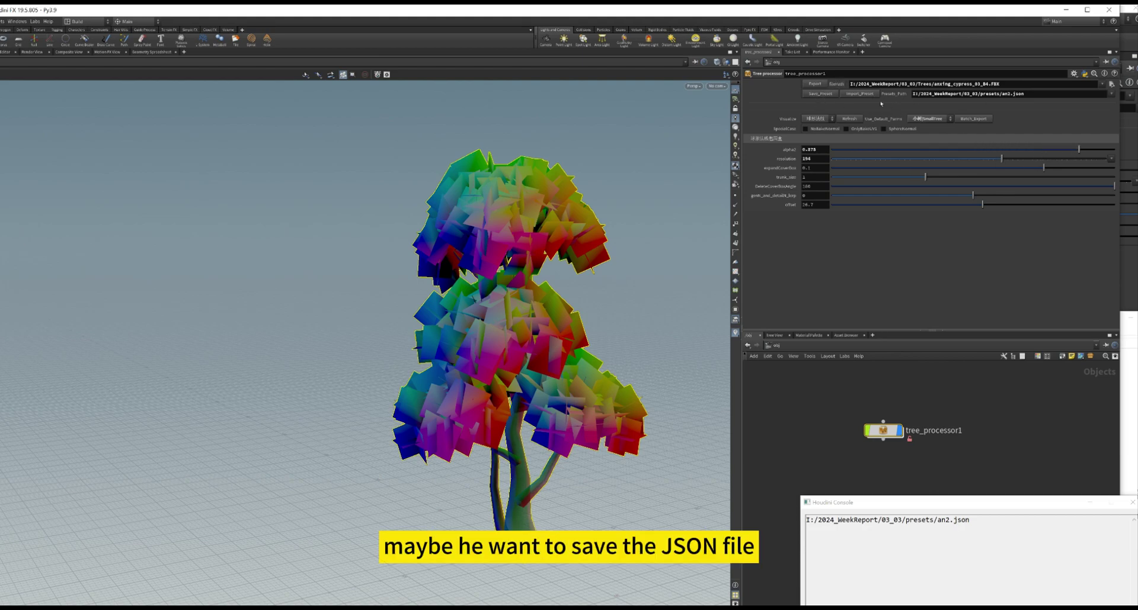
Step: Save the preset with the path pointing to an2.json, declining to overwrite the original file
{"action": "left_click", "coordinate": [829, 95]}
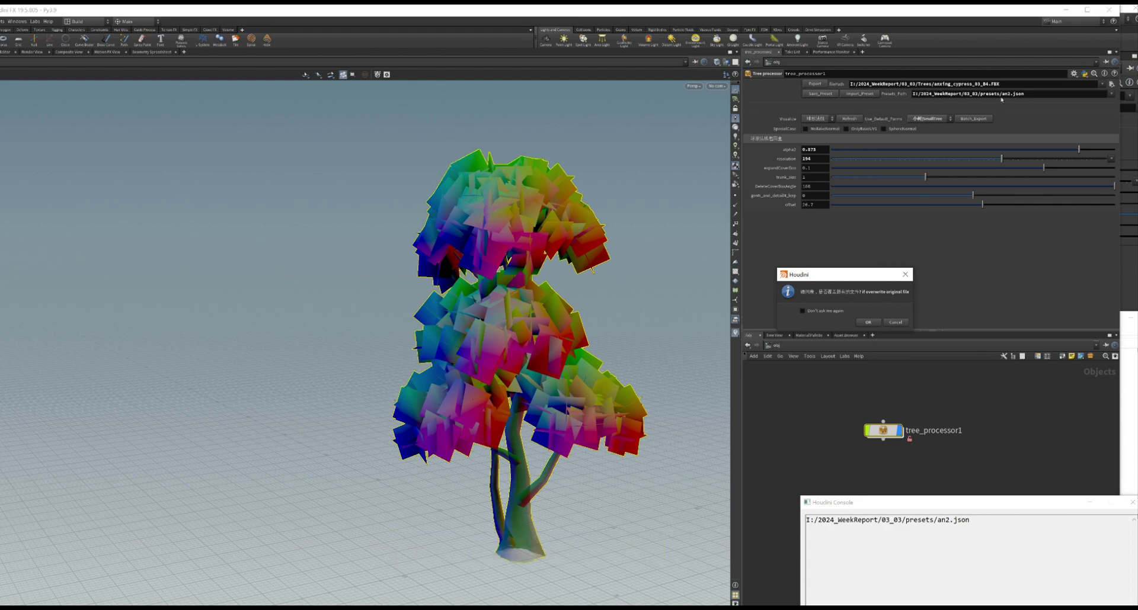
{"action": "left_click", "coordinate": [943, 90]}
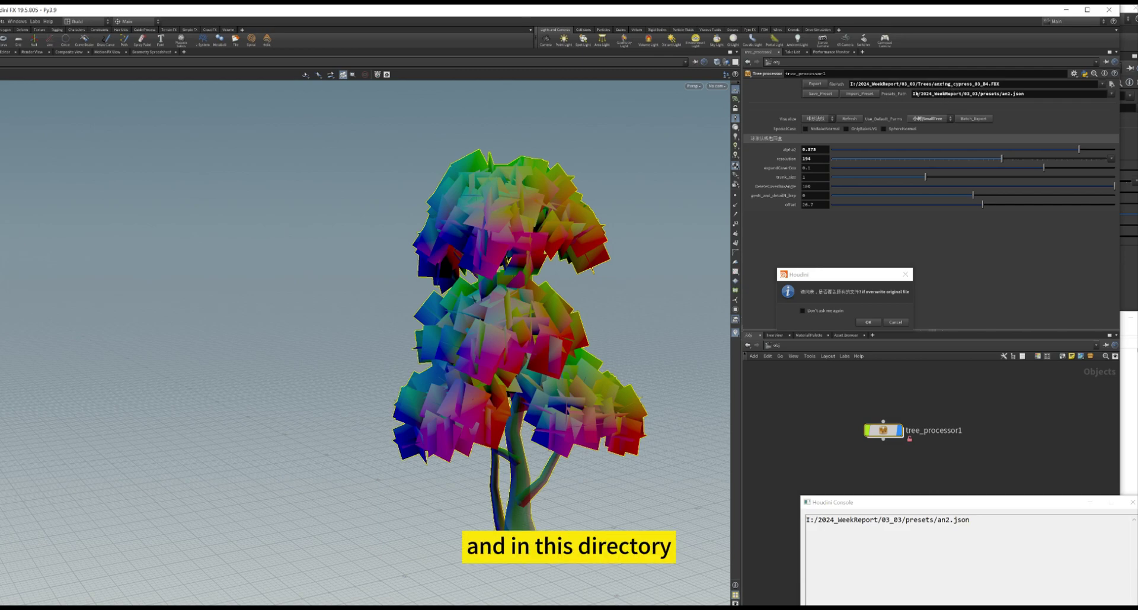
{"action": "left_click", "coordinate": [895, 321]}
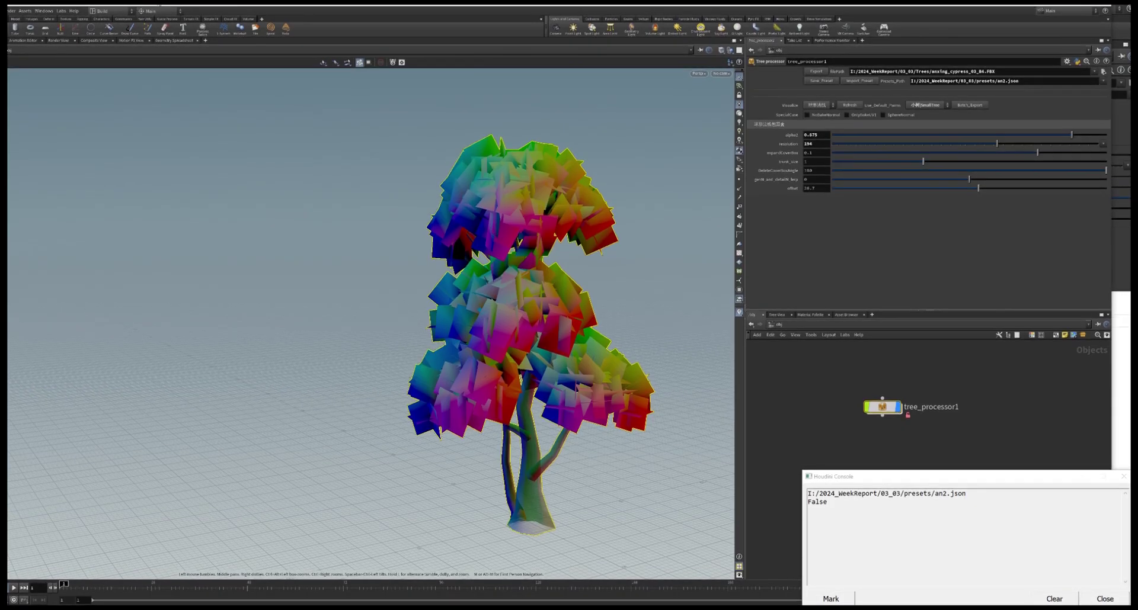
Step: Reopen the operator type properties of the tree_processor asset and move the windows into view
{"action": "left_click_drag", "start_coordinate": [173, 7], "coordinate": [215, 17]}
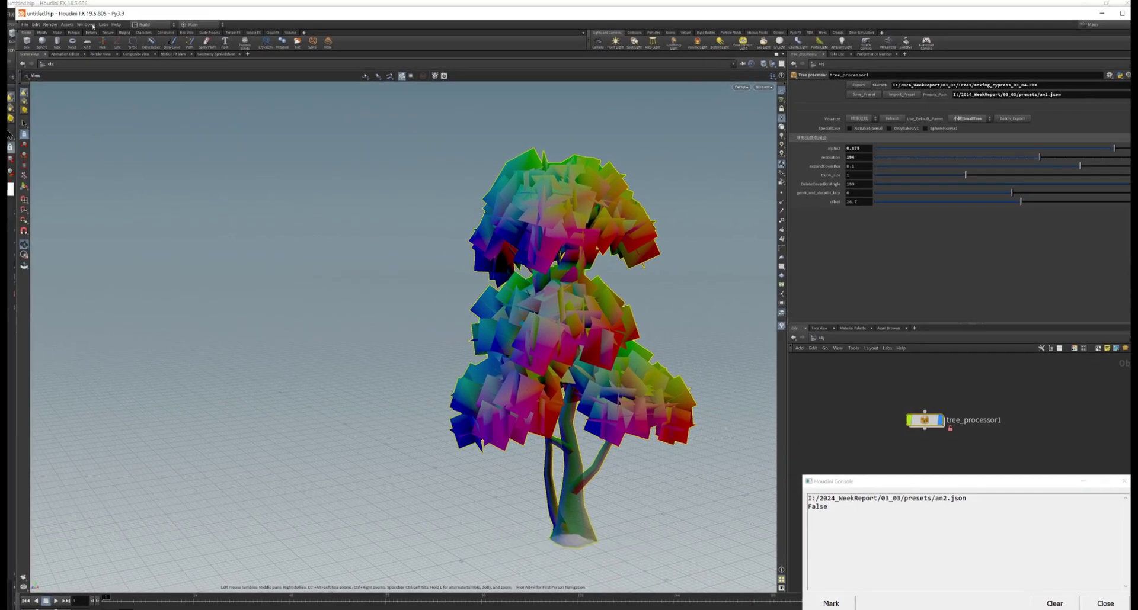
{"action": "left_click", "coordinate": [86, 24]}
{"action": "left_click", "coordinate": [68, 25]}
{"action": "left_click", "coordinate": [112, 68]}
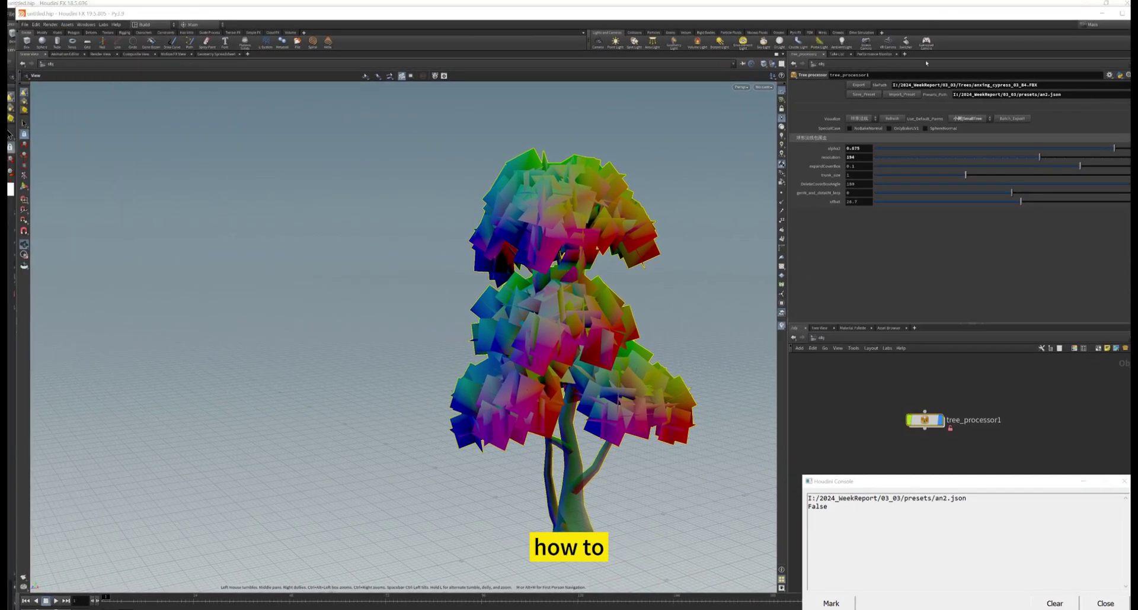
{"action": "left_click_drag", "start_coordinate": [712, 7], "coordinate": [745, 21]}
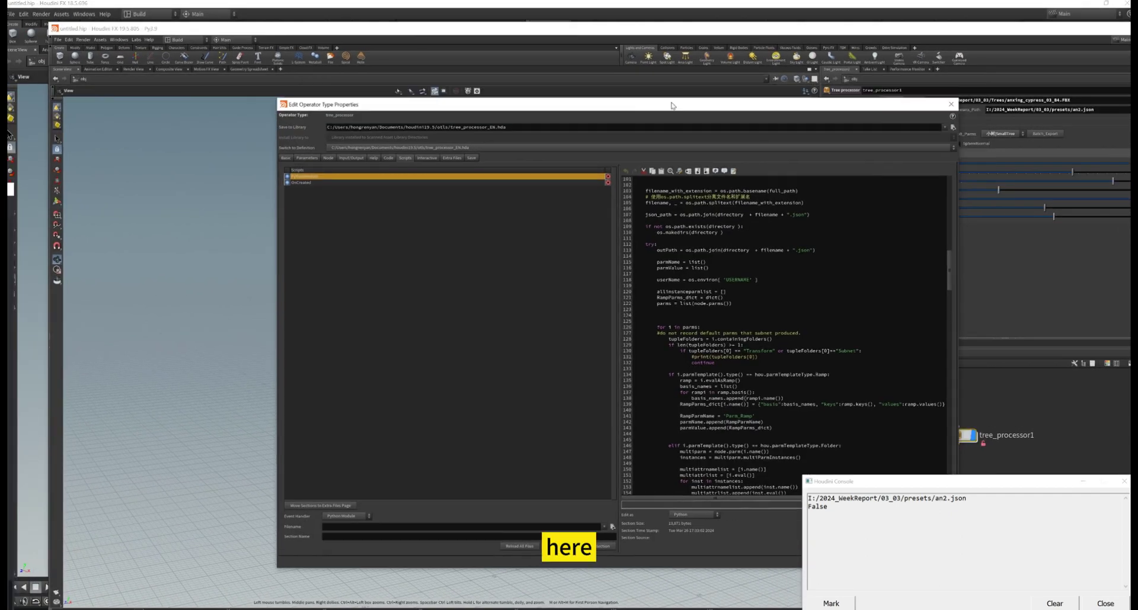
{"action": "left_click_drag", "start_coordinate": [673, 104], "coordinate": [612, 107]}
Step: Open the asset's parameter definitions and select Presets_List to examine its set_preset_files_path callback script
{"action": "left_click", "coordinate": [247, 160]}
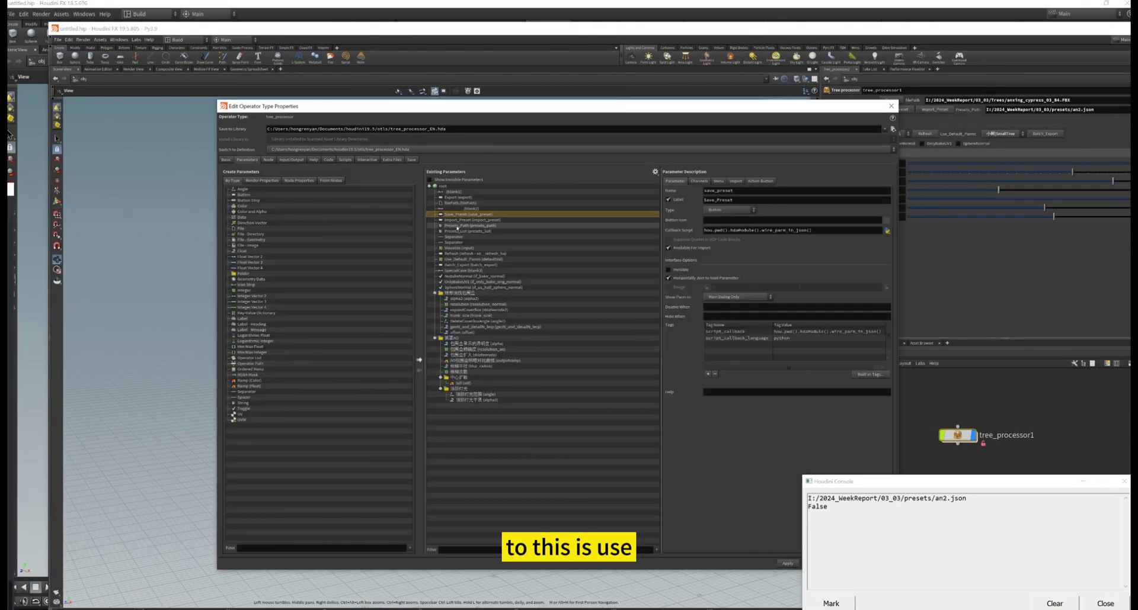
{"action": "left_click_drag", "start_coordinate": [477, 106], "coordinate": [384, 100]}
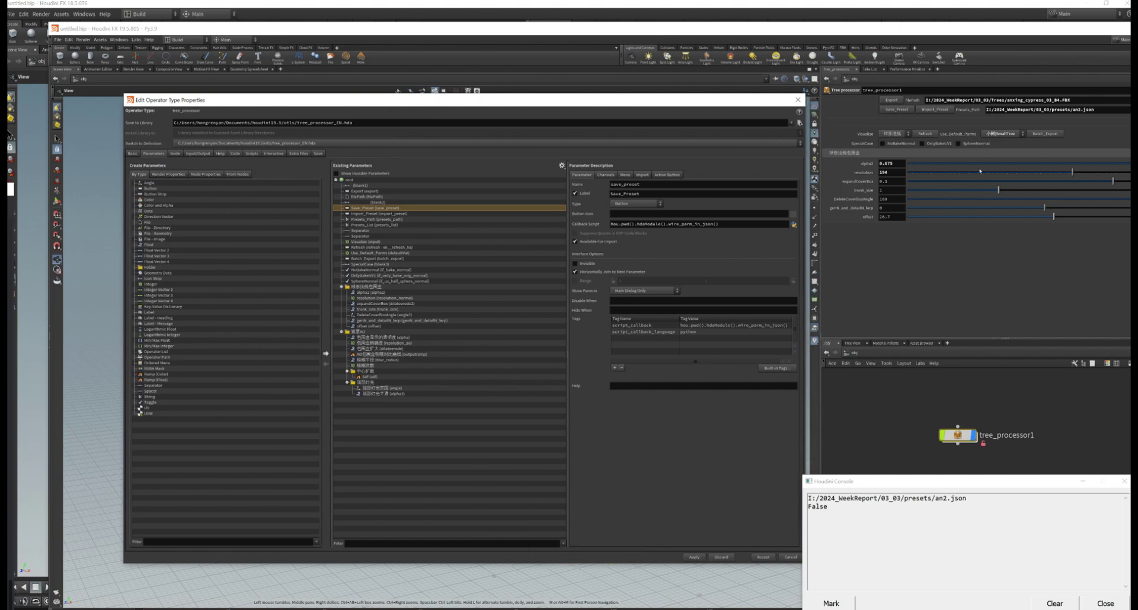
{"action": "left_click", "coordinate": [384, 225]}
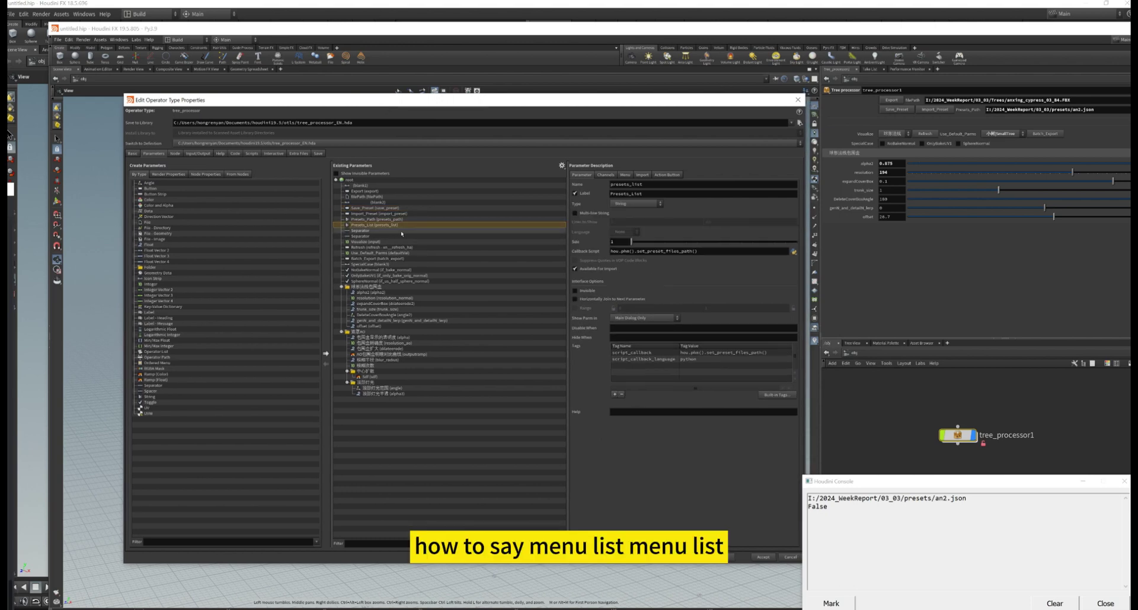
Step: Open the Presets_List menu script and compare its build_menu(parm) call with the presets list on the node, moving the main window into view
{"action": "left_click", "coordinate": [624, 174]}
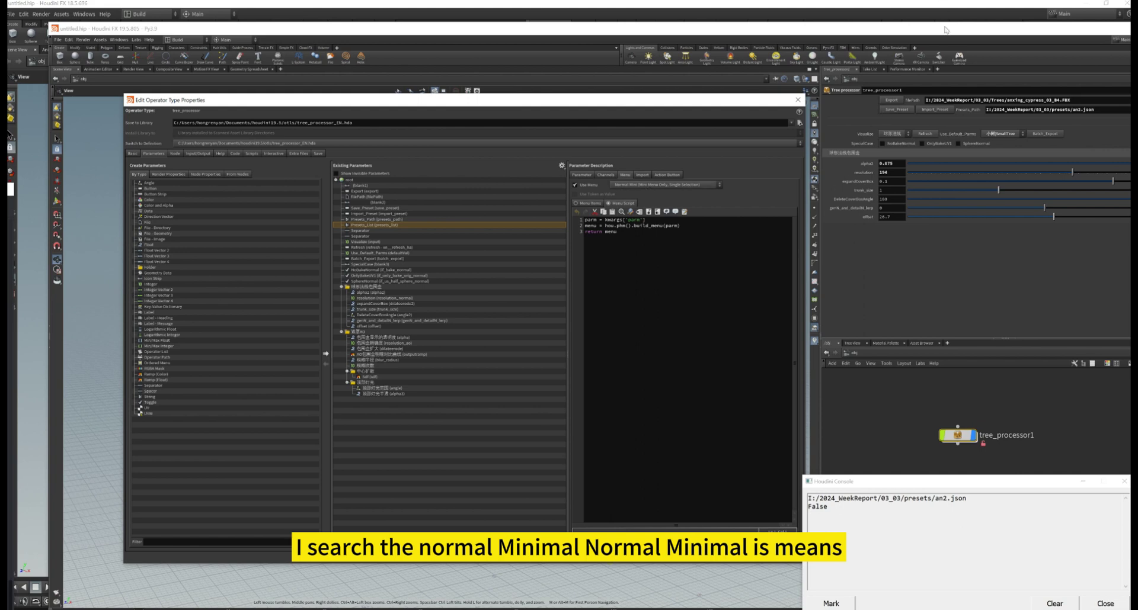
{"action": "left_click_drag", "start_coordinate": [947, 30], "coordinate": [841, 27]}
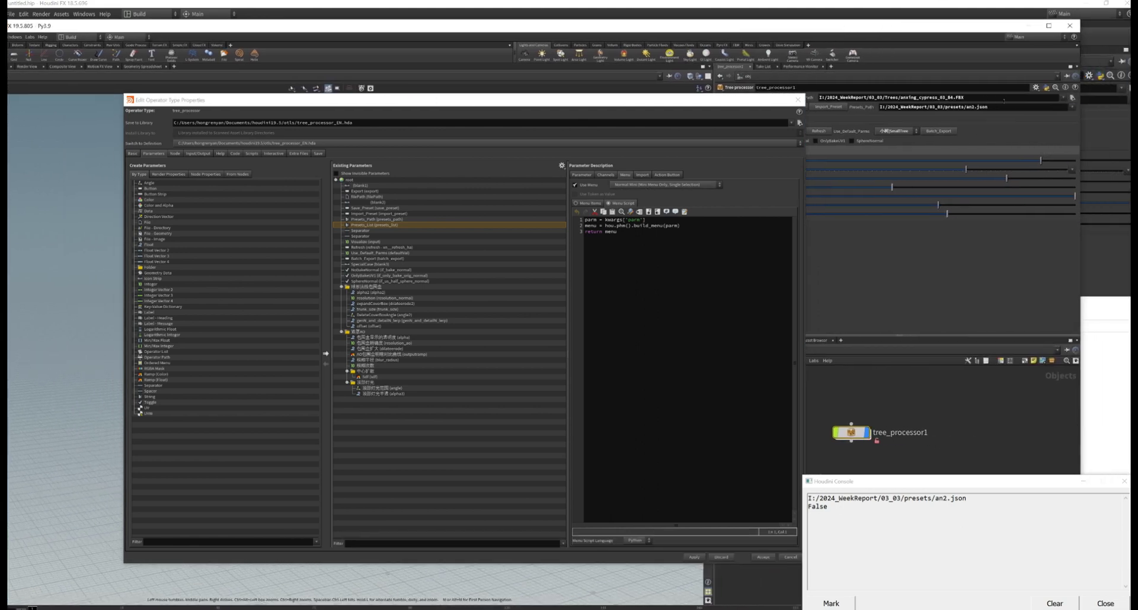
{"action": "left_click", "coordinate": [1072, 107]}
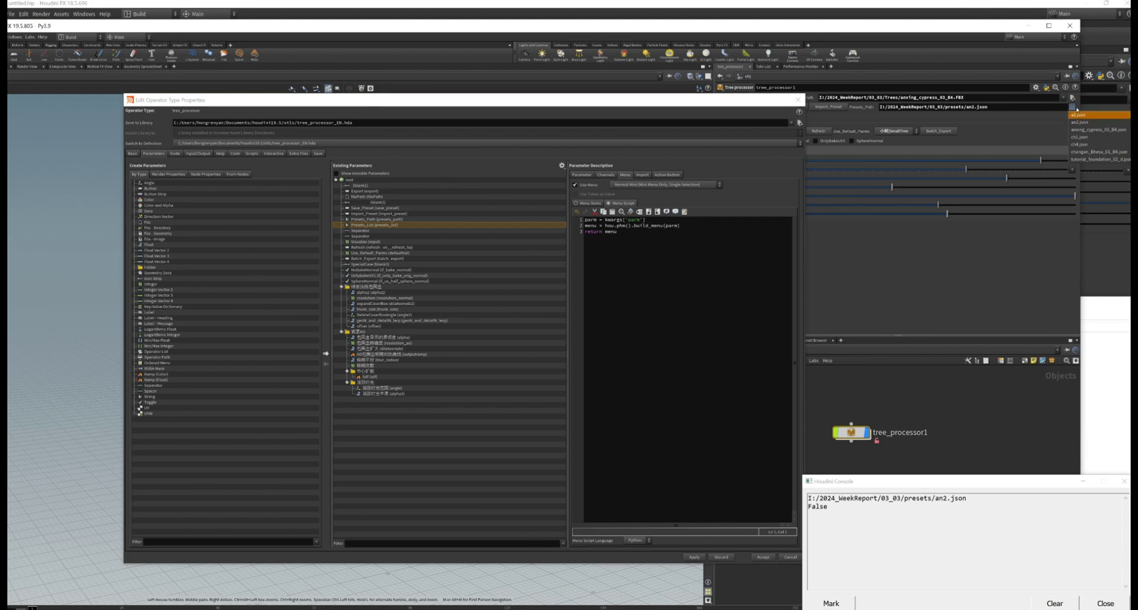
{"action": "left_click", "coordinate": [1075, 110]}
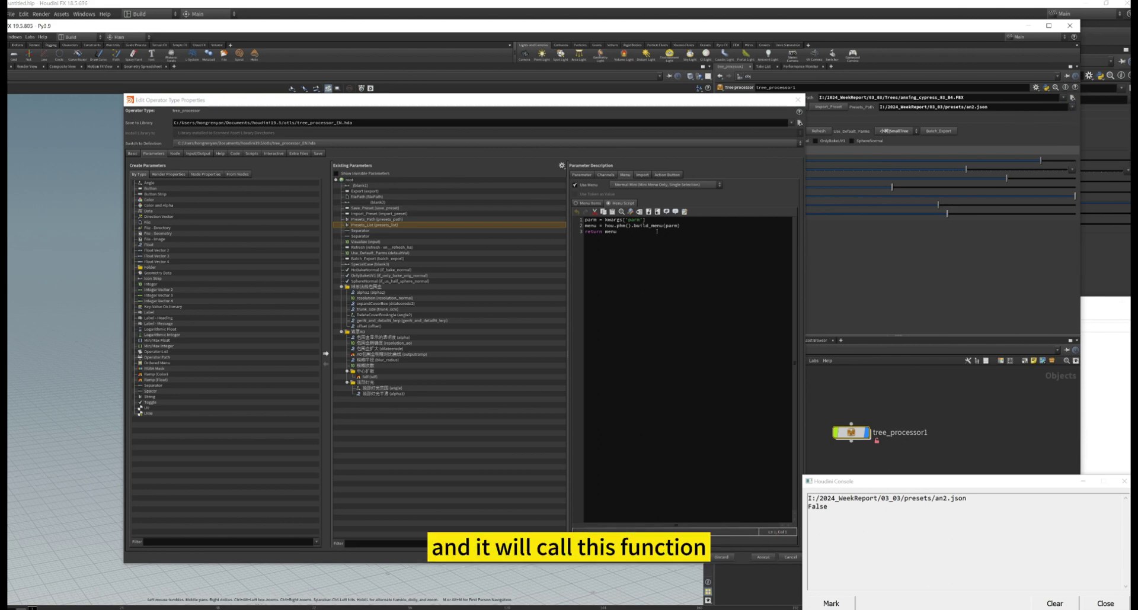
{"action": "left_click_drag", "start_coordinate": [634, 226], "coordinate": [687, 227]}
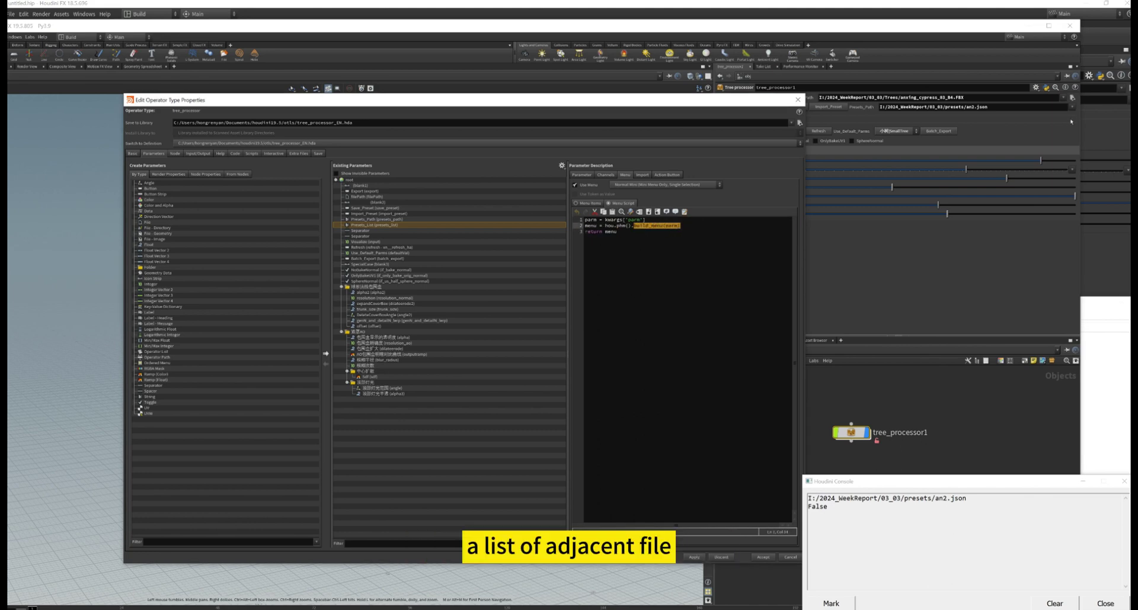
Step: Choose an2.json from the node's presets list and examine the set_preset_files_path() call in the Presets_List callback script
{"action": "left_click", "coordinate": [1072, 107]}
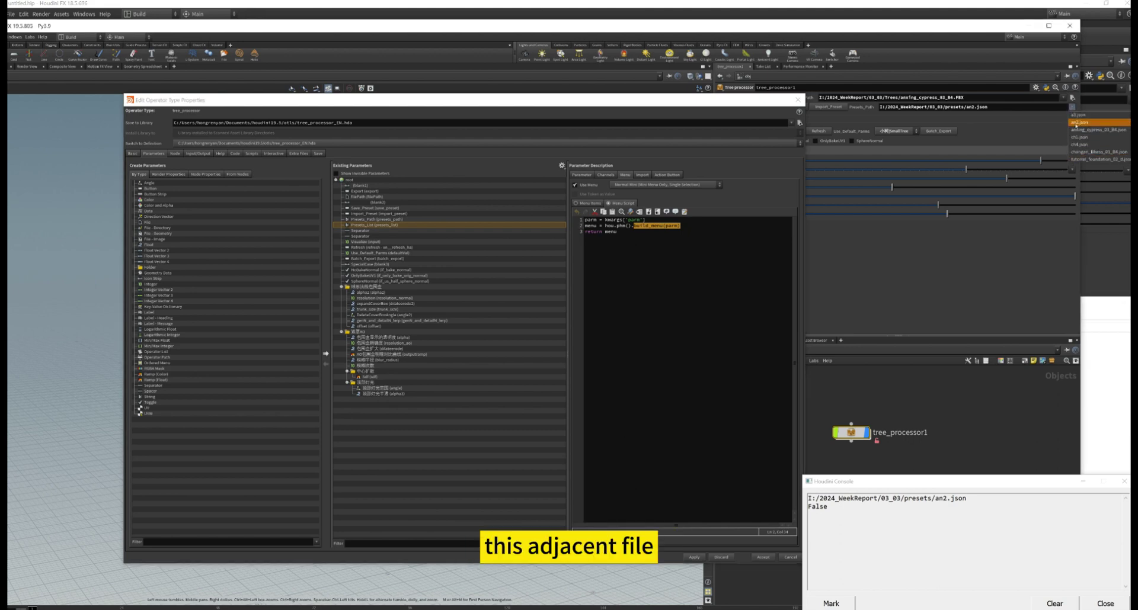
{"action": "left_click", "coordinate": [1079, 122]}
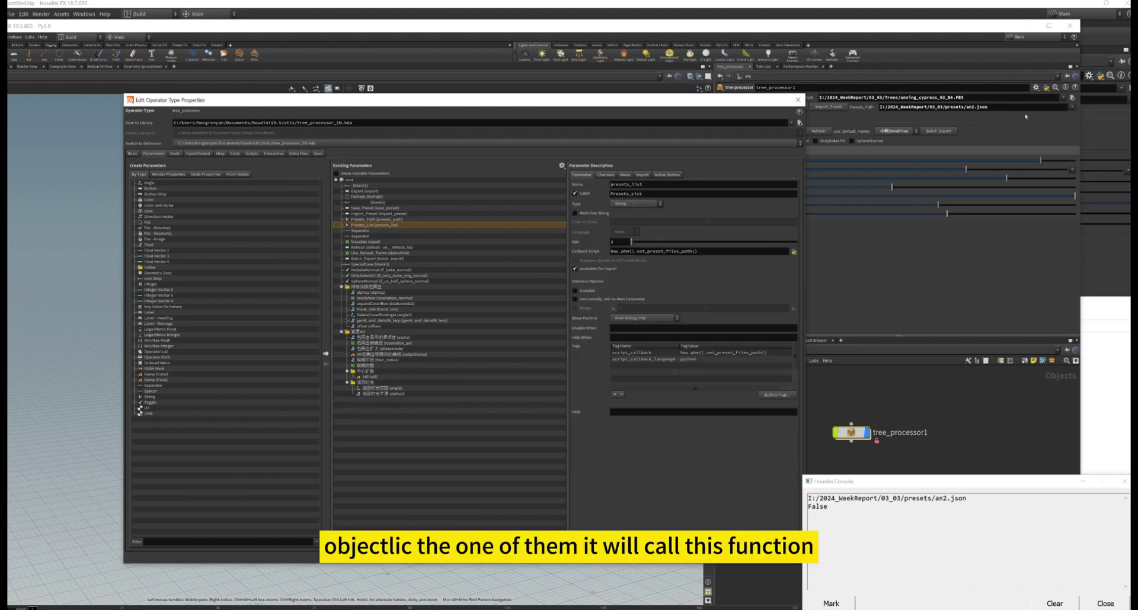
{"action": "left_click", "coordinate": [659, 253]}
{"action": "left_click_drag", "start_coordinate": [636, 251], "coordinate": [699, 251]}
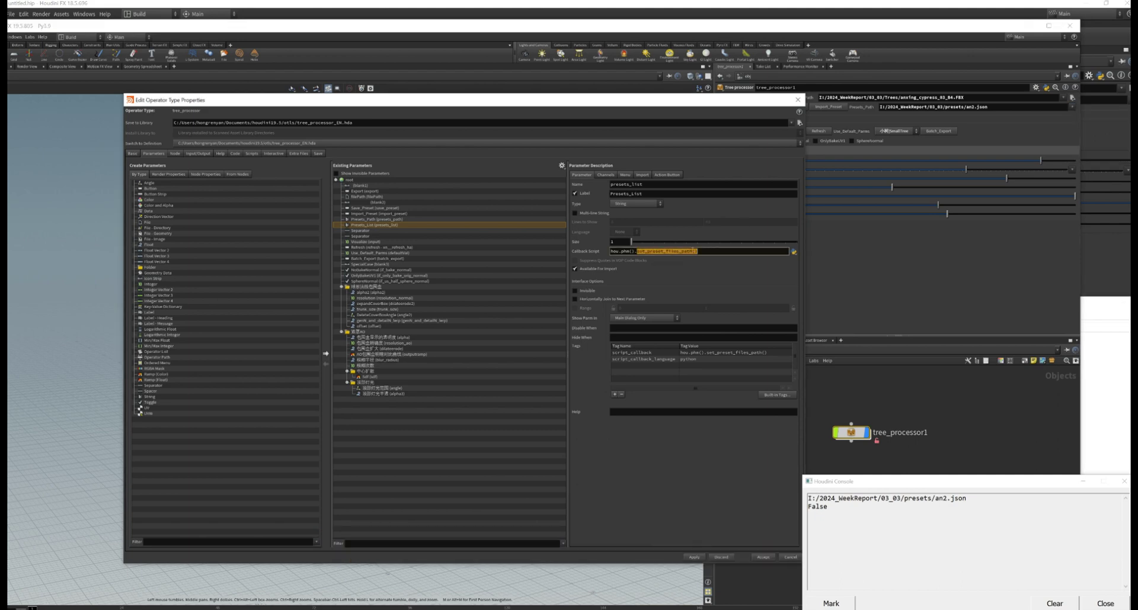
{"action": "left_click", "coordinate": [691, 252]}
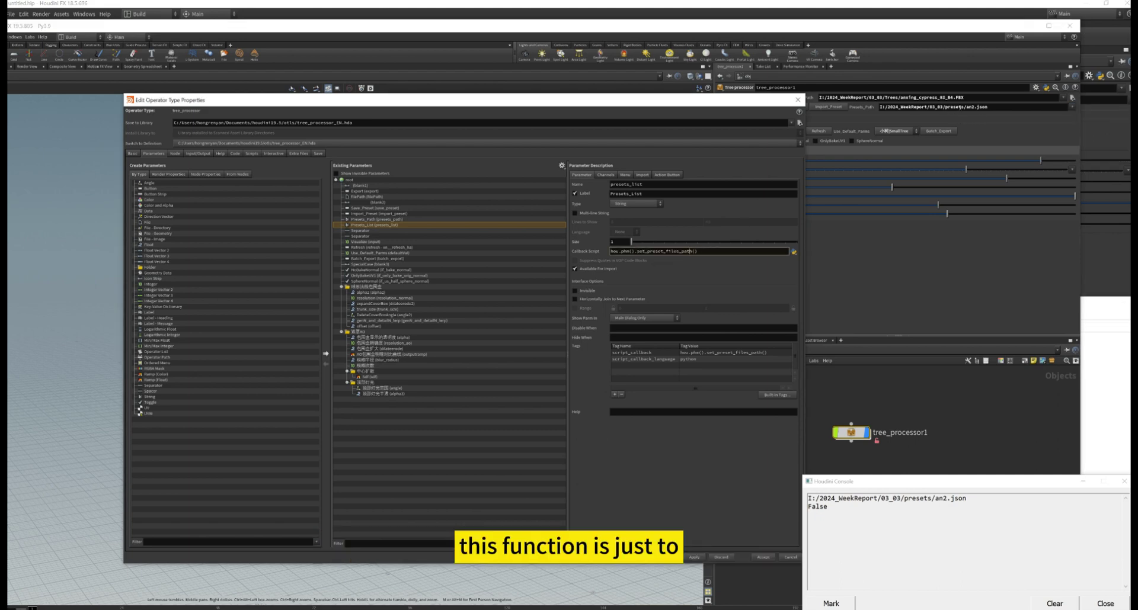
Step: Check the presets list again and highlight the directory part I:/2024_WeekReport/03_03/presets of the preset path
{"action": "left_click", "coordinate": [1071, 108]}
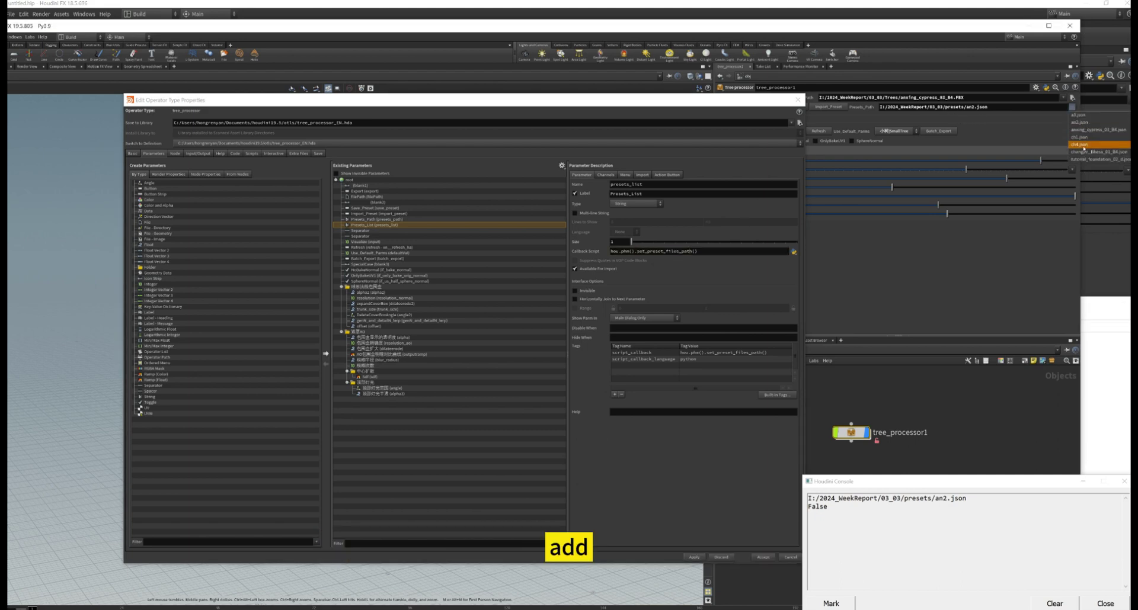
{"action": "left_click", "coordinate": [971, 108]}
{"action": "left_click_drag", "start_coordinate": [964, 108], "coordinate": [879, 107]}
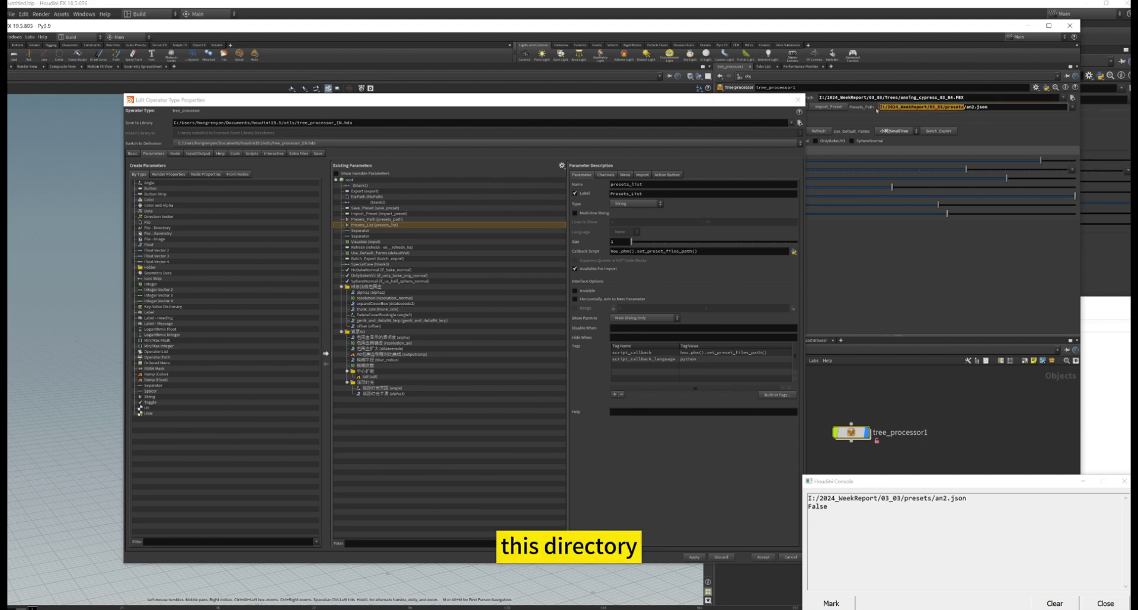
Step: Open the asset's Python module and examine how the build_menu and file_name functions collect JSON files from the preset directory
{"action": "left_click", "coordinate": [251, 154]}
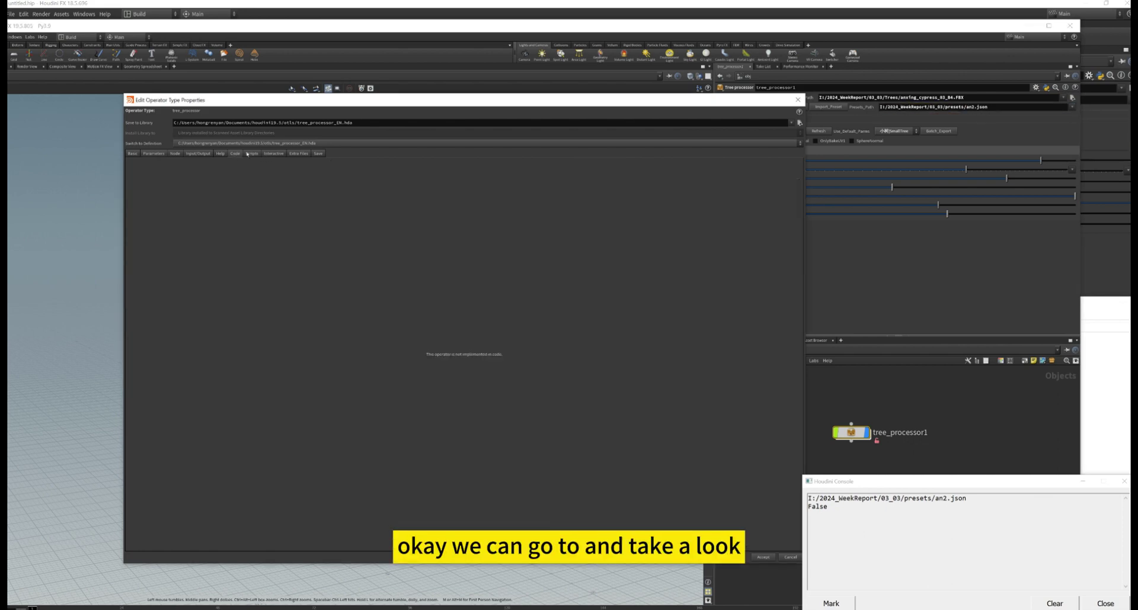
{"action": "scroll", "coordinate": [587, 337], "scroll_direction": "up", "scroll_amount": 20}
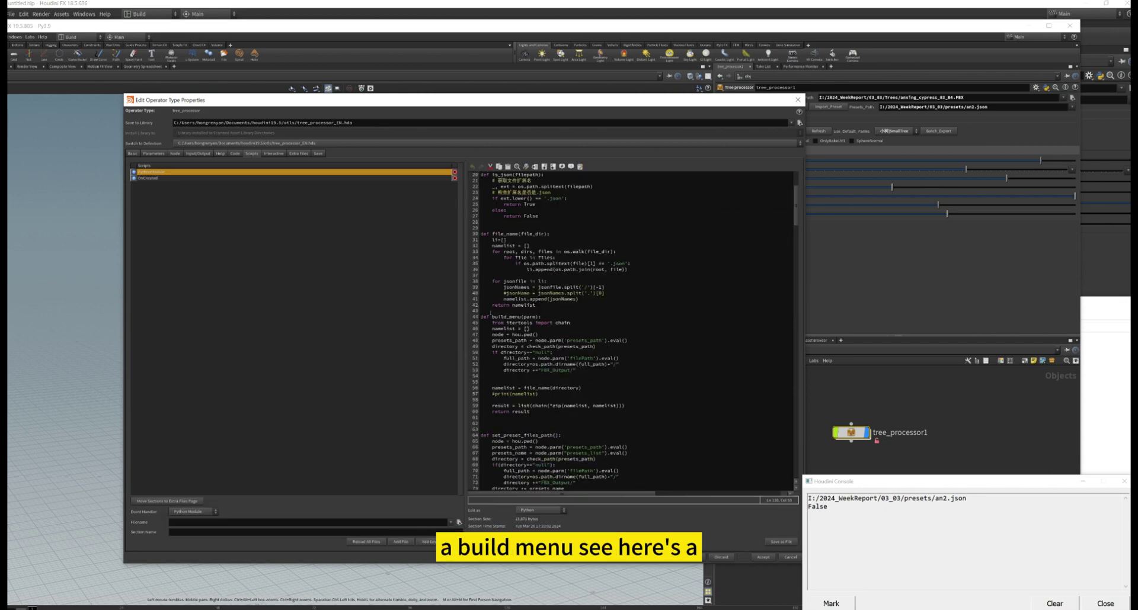
{"action": "left_click_drag", "start_coordinate": [492, 323], "coordinate": [534, 328]}
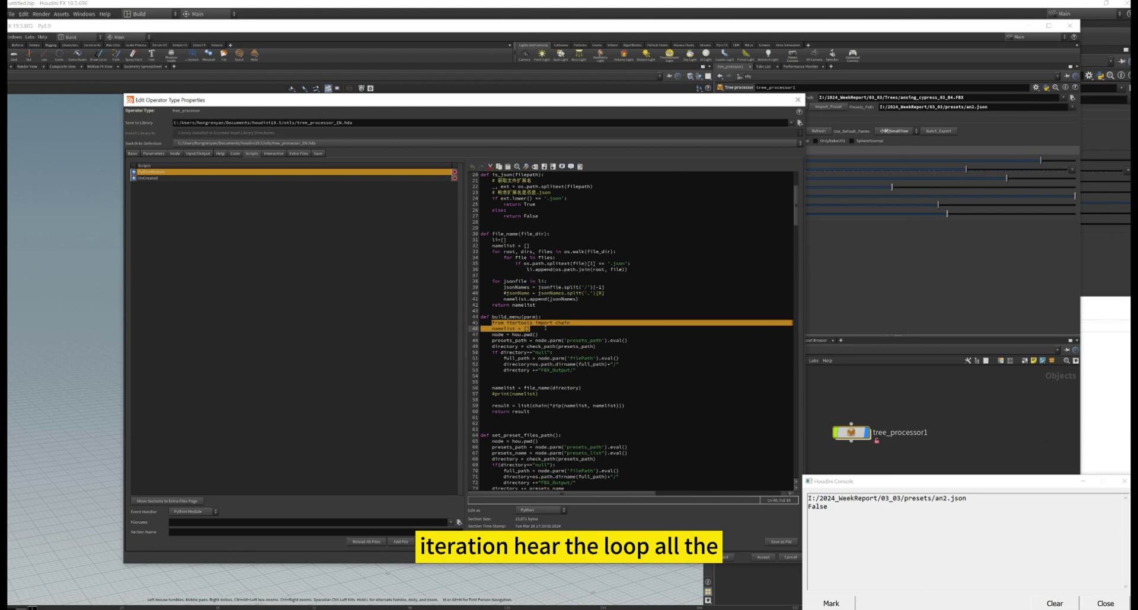
{"action": "double_click", "coordinate": [580, 358]}
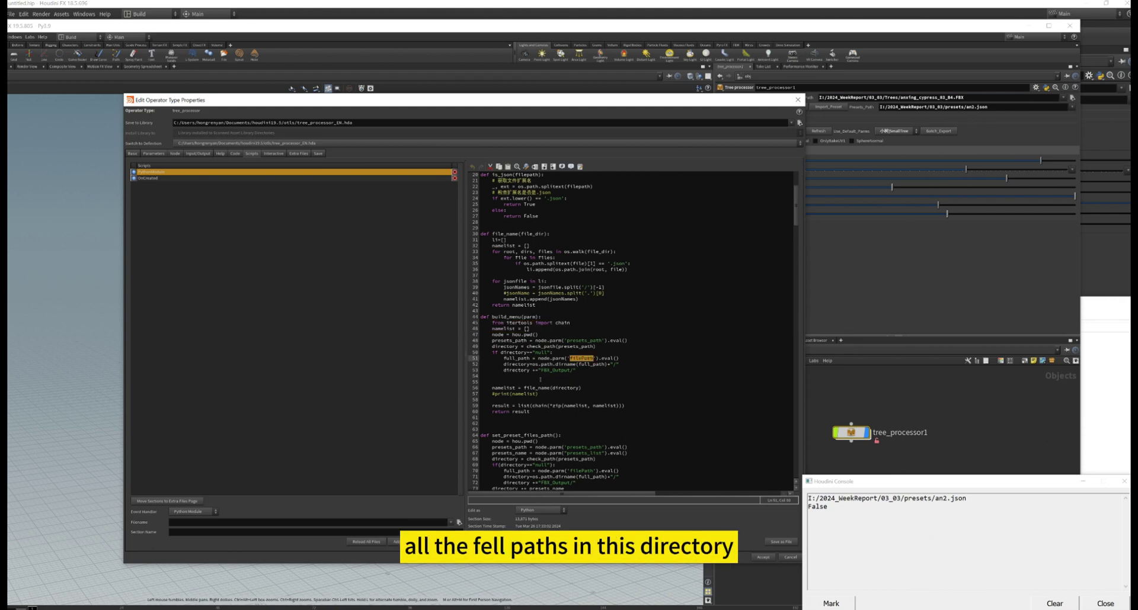
{"action": "scroll", "coordinate": [540, 379], "scroll_direction": "up", "scroll_amount": 1}
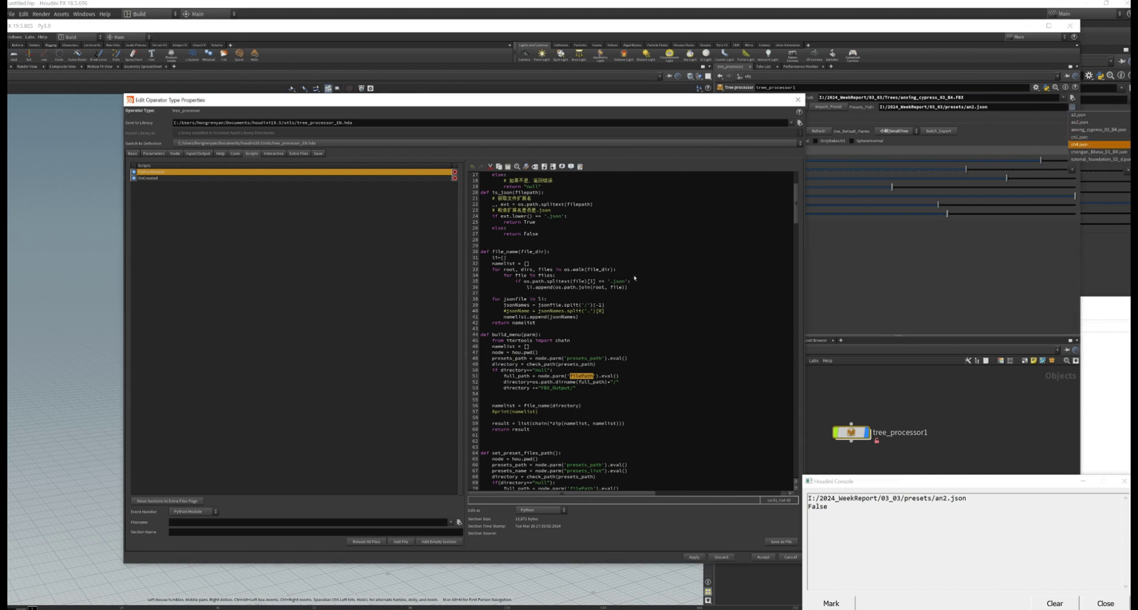
{"action": "scroll", "coordinate": [530, 329], "scroll_direction": "down", "scroll_amount": 3}
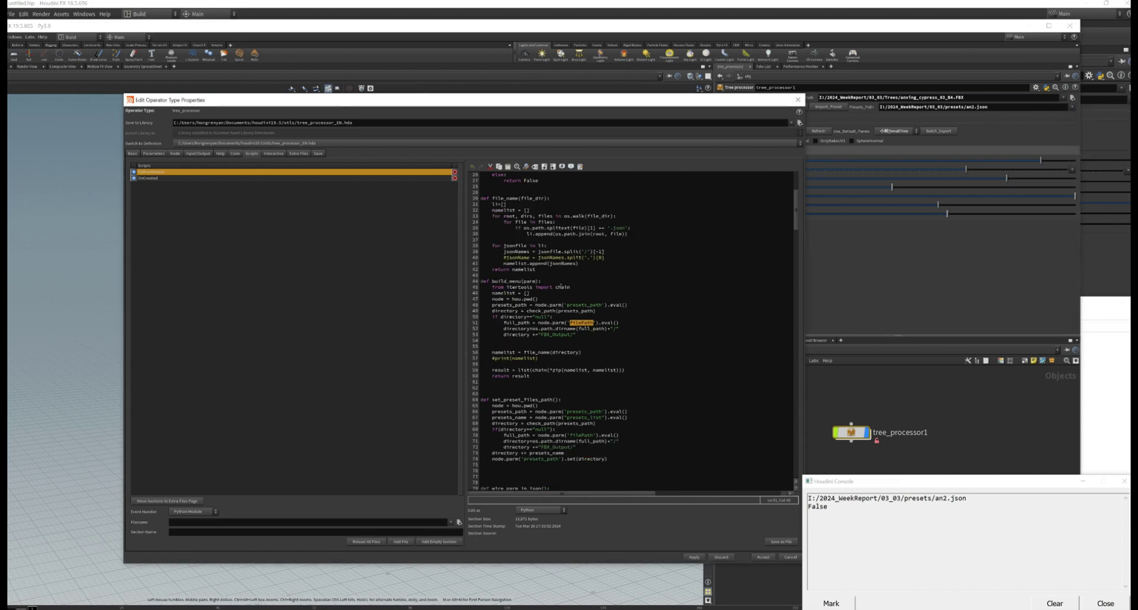
{"action": "scroll", "coordinate": [469, 381], "scroll_direction": "down", "scroll_amount": 1}
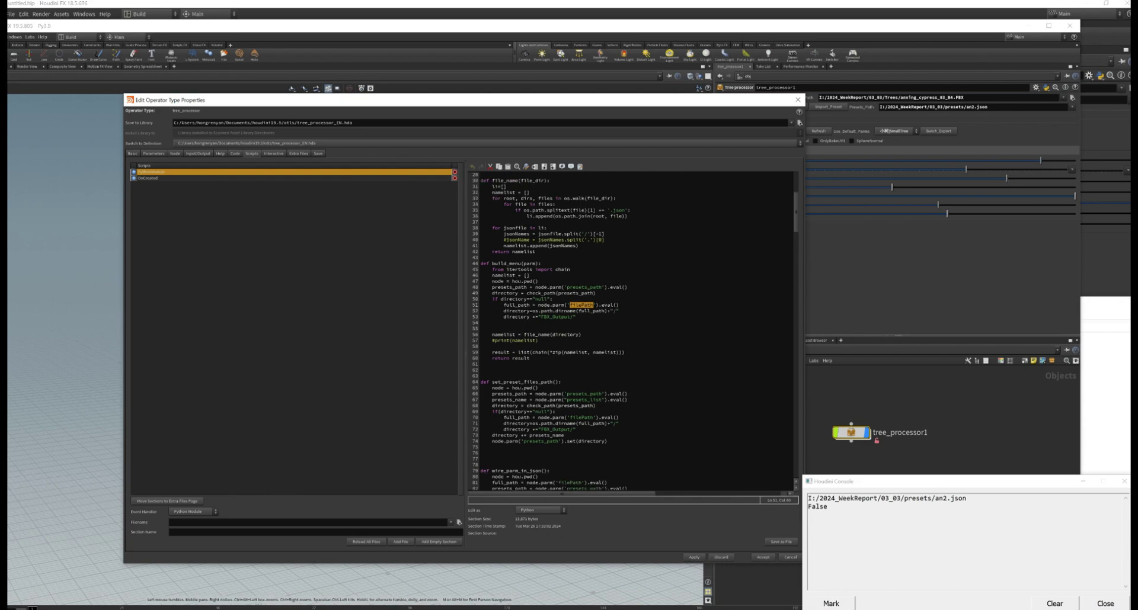